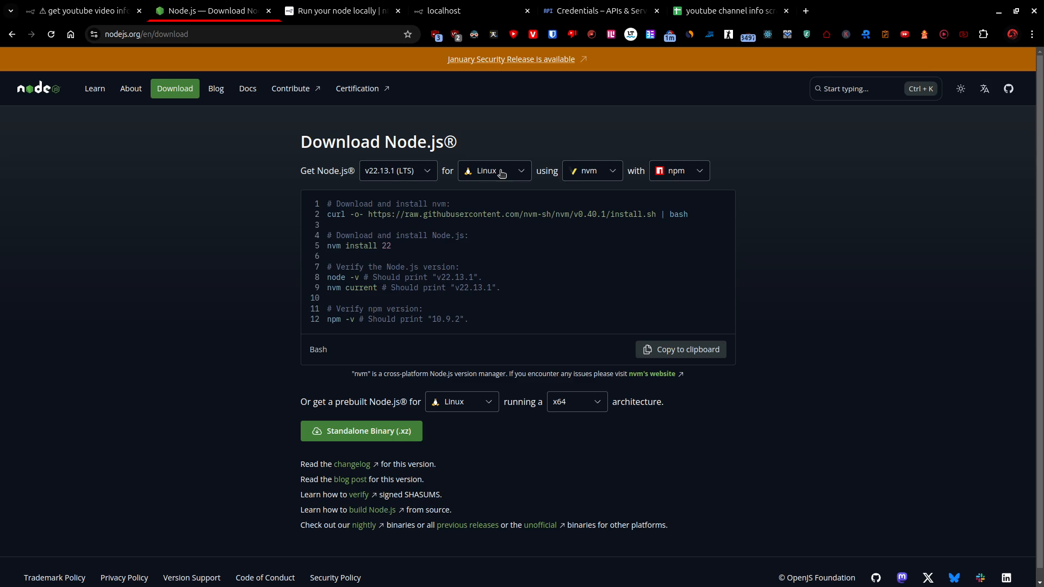
Review the Node.js download instructions for Linux and the n8n guide on running a node locally.
left_click(501, 173)
left_click(488, 232)
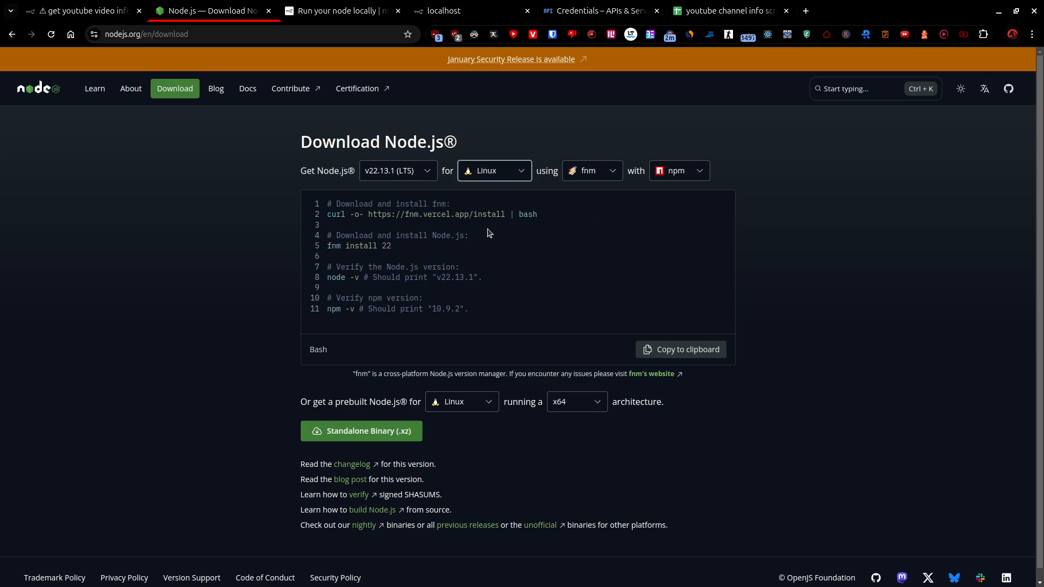
key("ctrl+Tab")
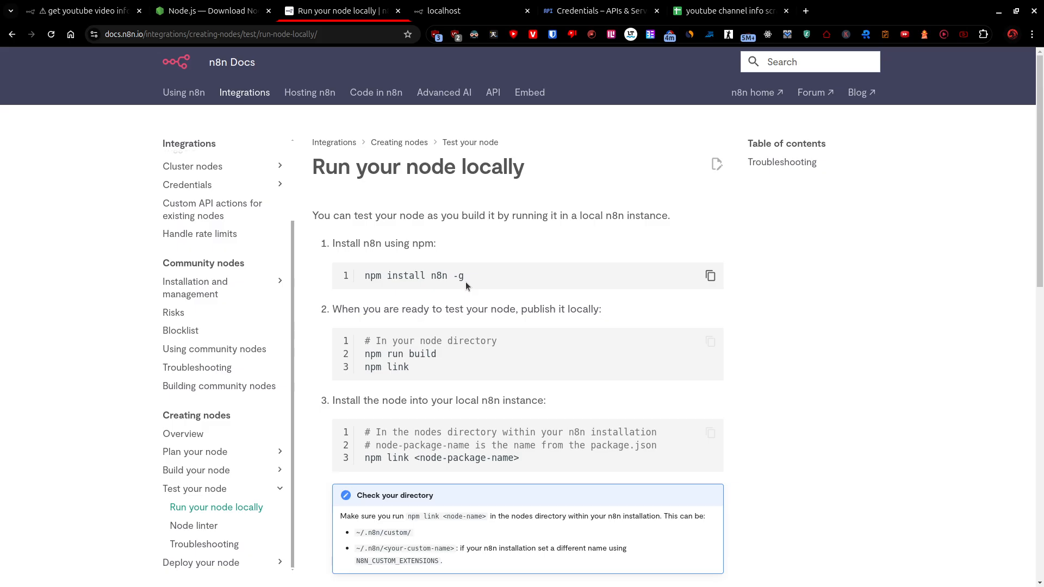
Check the start command in the n8n docs and run n8n in the terminal.
key("alt+Tab")
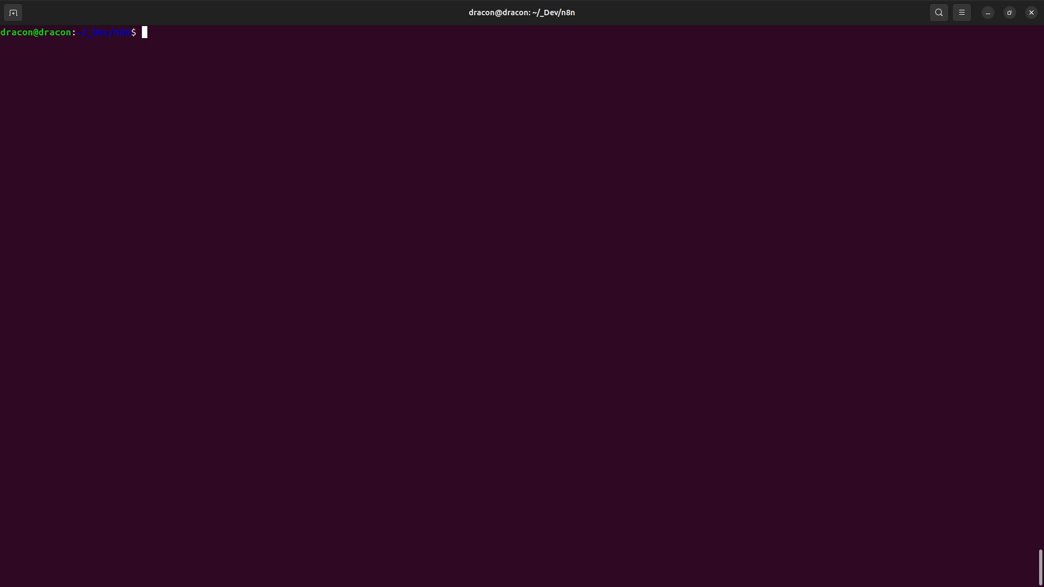
key("alt+Tab")
scroll(446, 360, "down", 5)
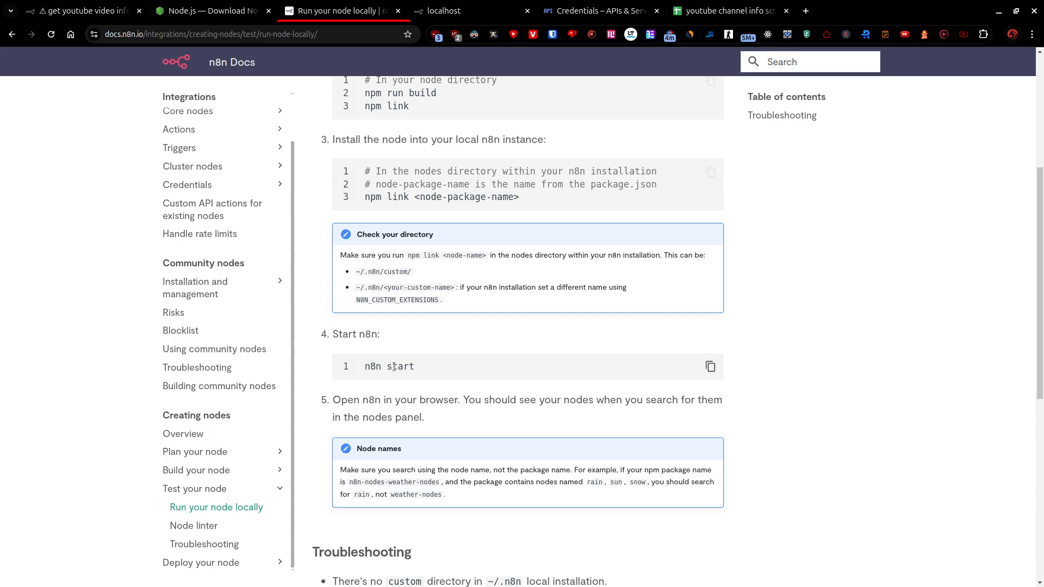
key("alt+Tab")
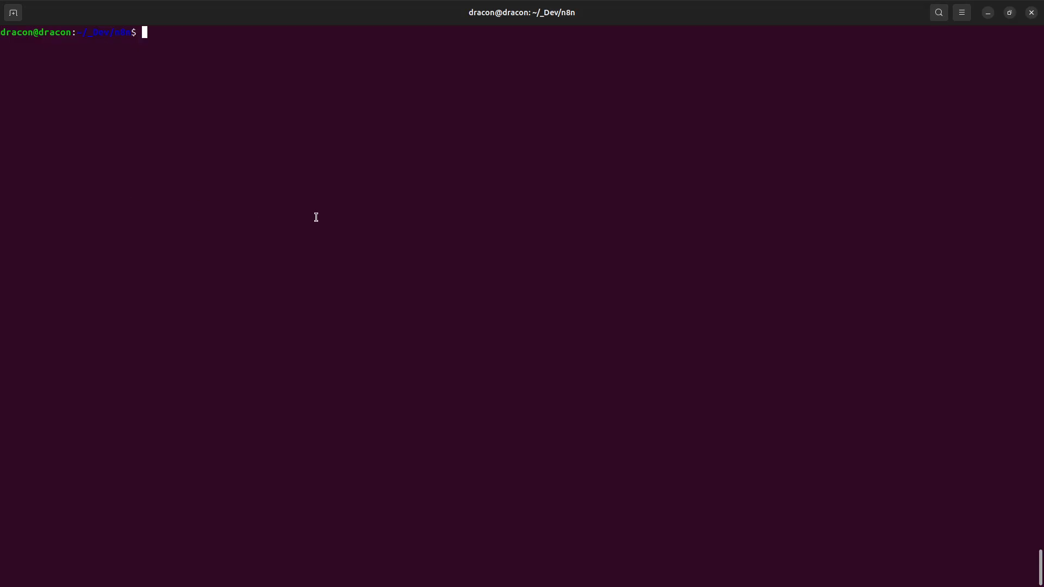
type("n8n")
key("Return")
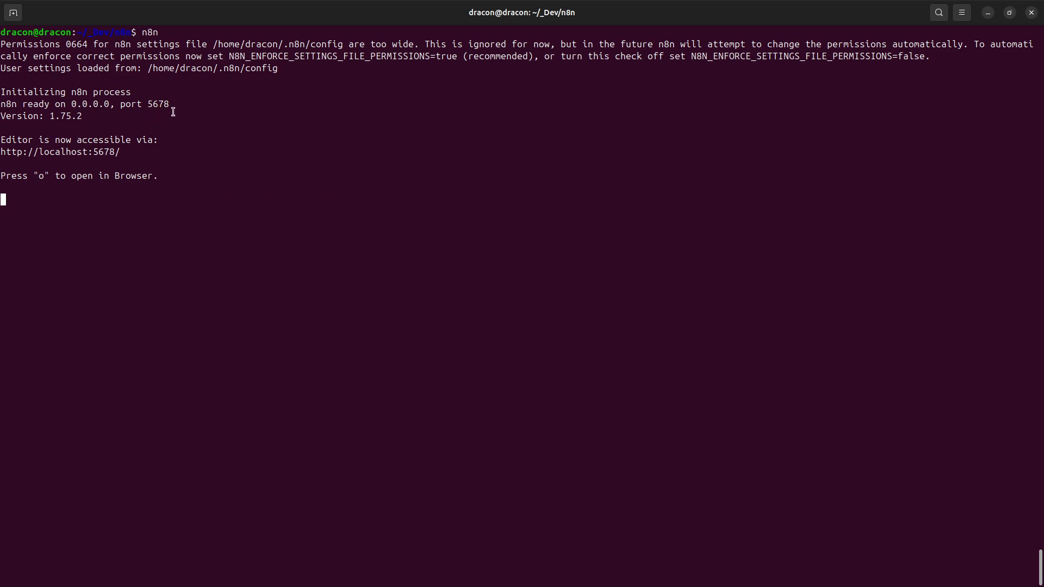
Close the terminal along with its running n8n process and return to the "get youtube video info" workflow in the browser.
key("ctrl+shift+w")
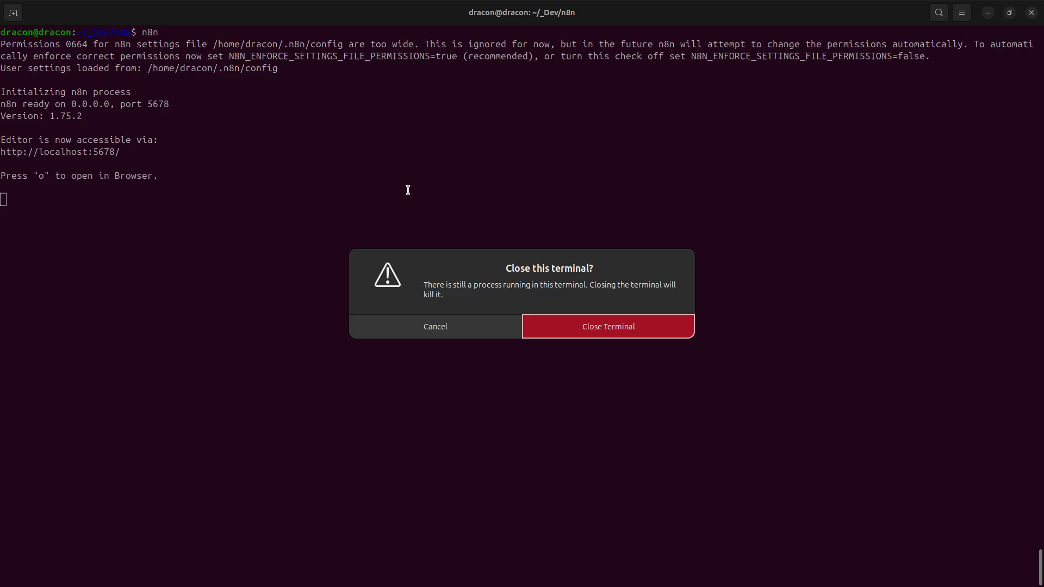
left_click(598, 328)
left_click(99, 13)
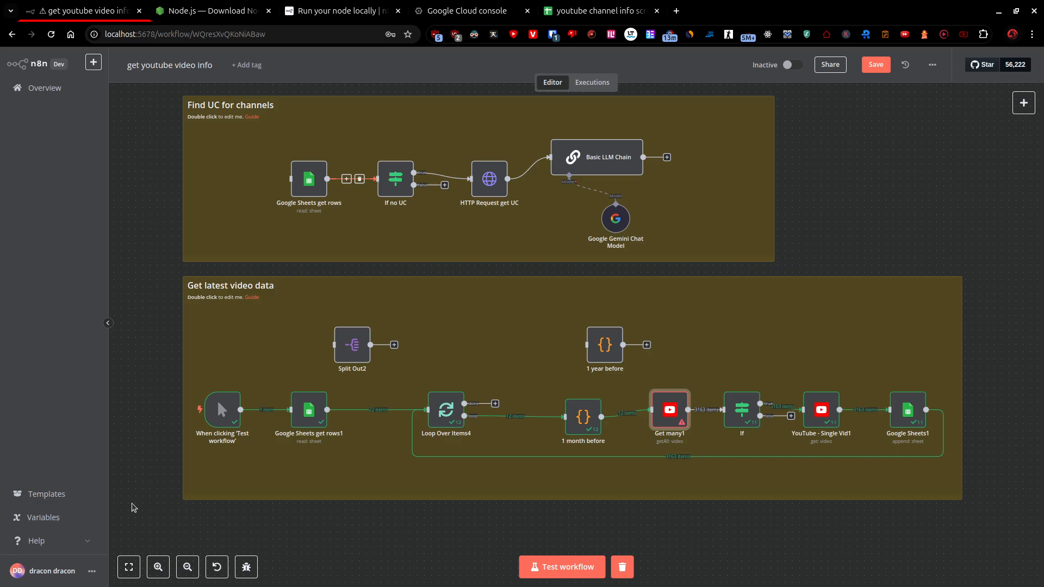
Look over the n8n account options and the credentials list in the overview.
left_click(92, 571)
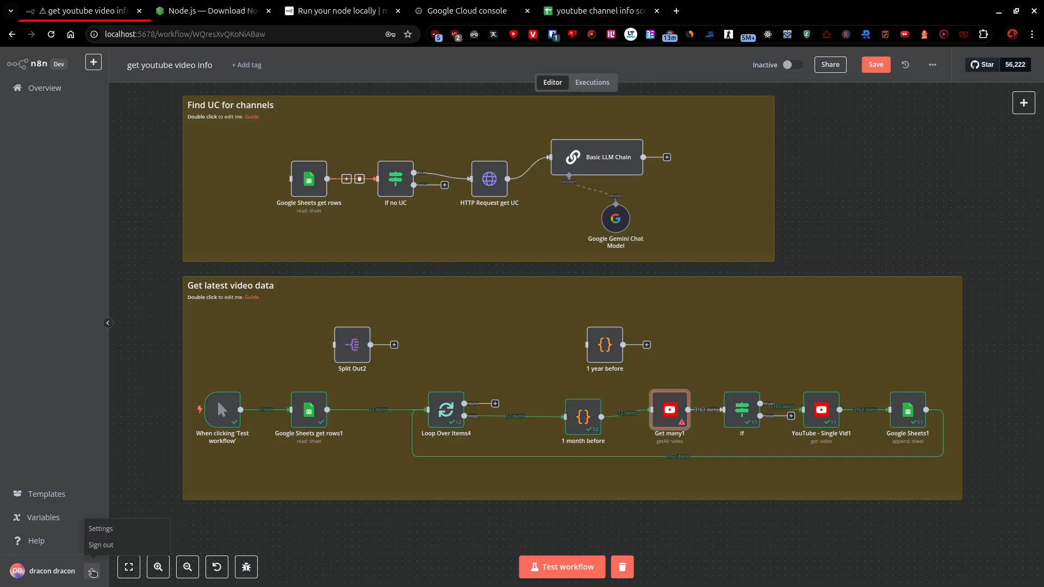
left_click(144, 399)
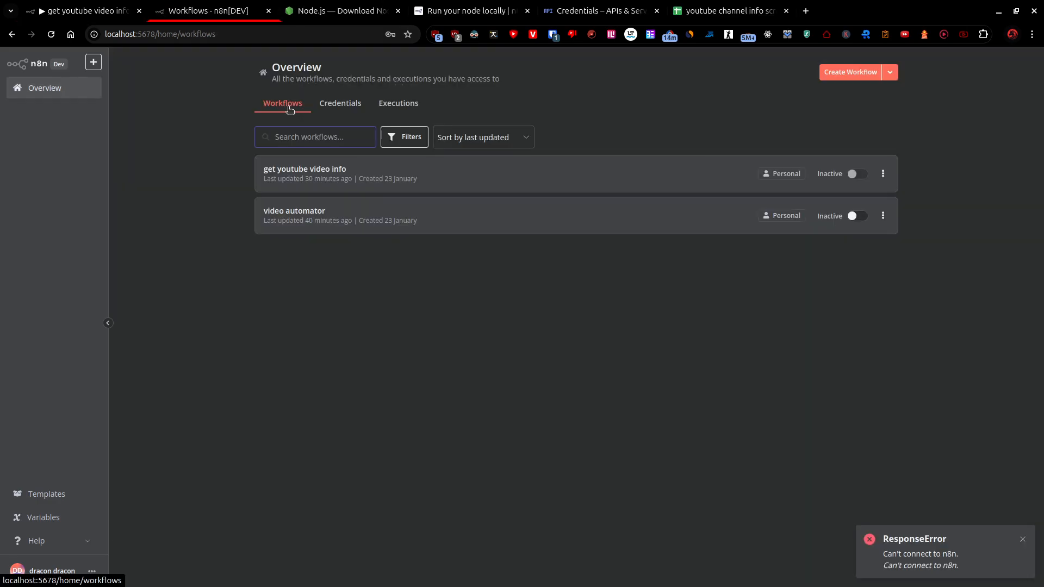
left_click(339, 104)
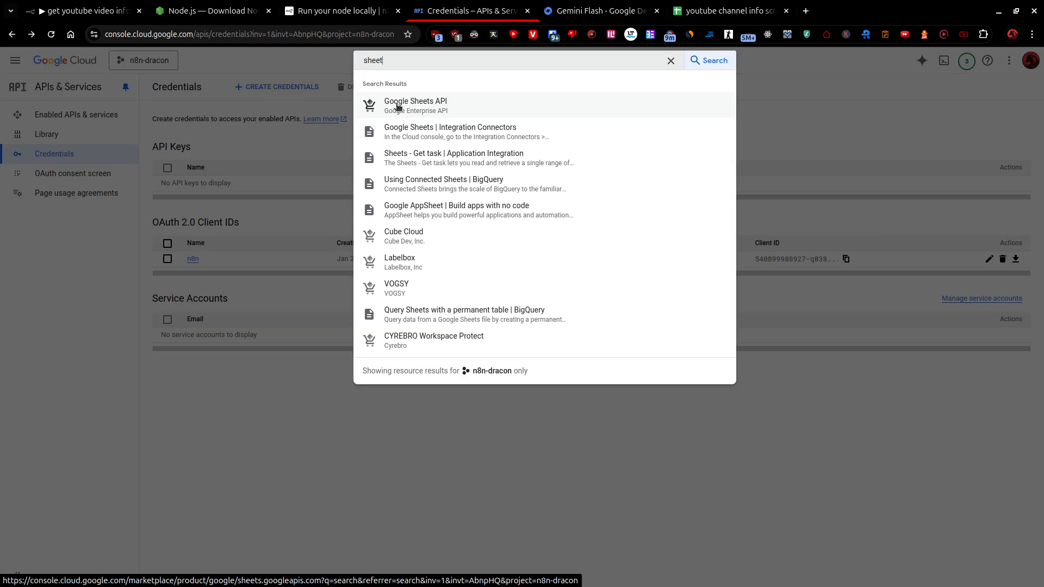
Look up the Google Sheets API and YouTube Data API v3 product pages in Google Cloud, returning to Credentials.
left_click(397, 105)
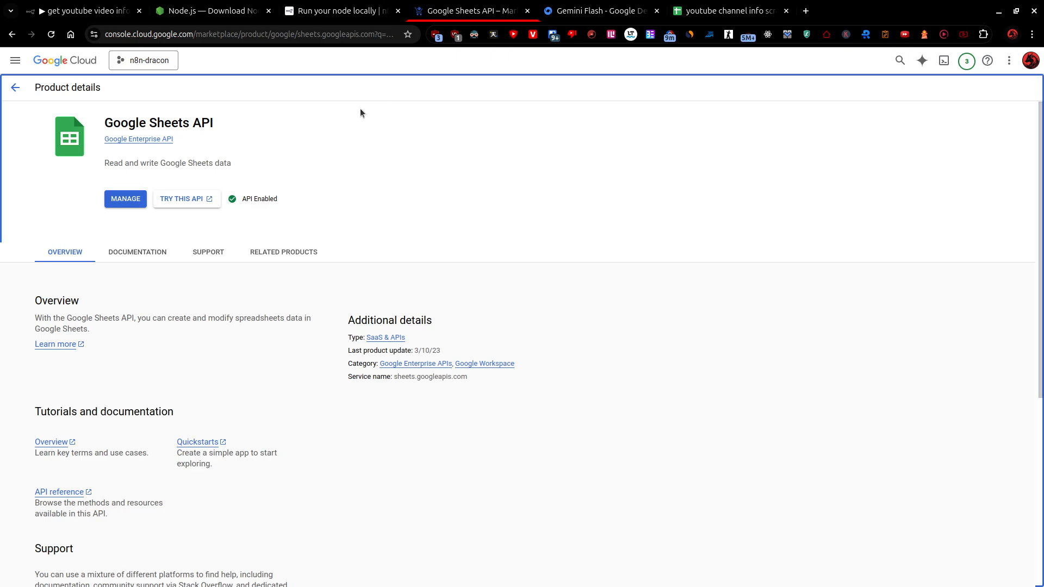
left_click(15, 88)
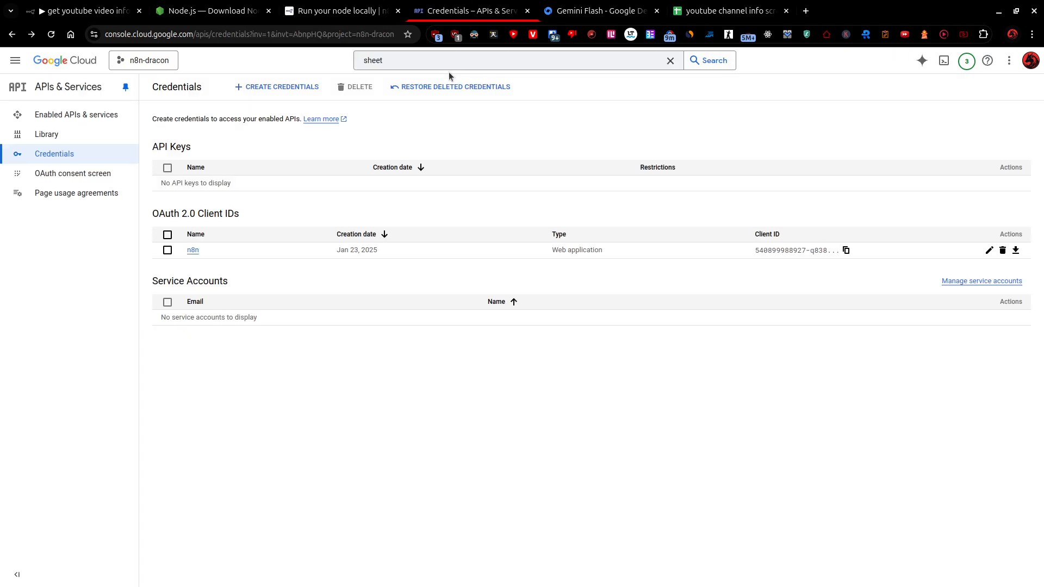
left_click(445, 61)
type("you")
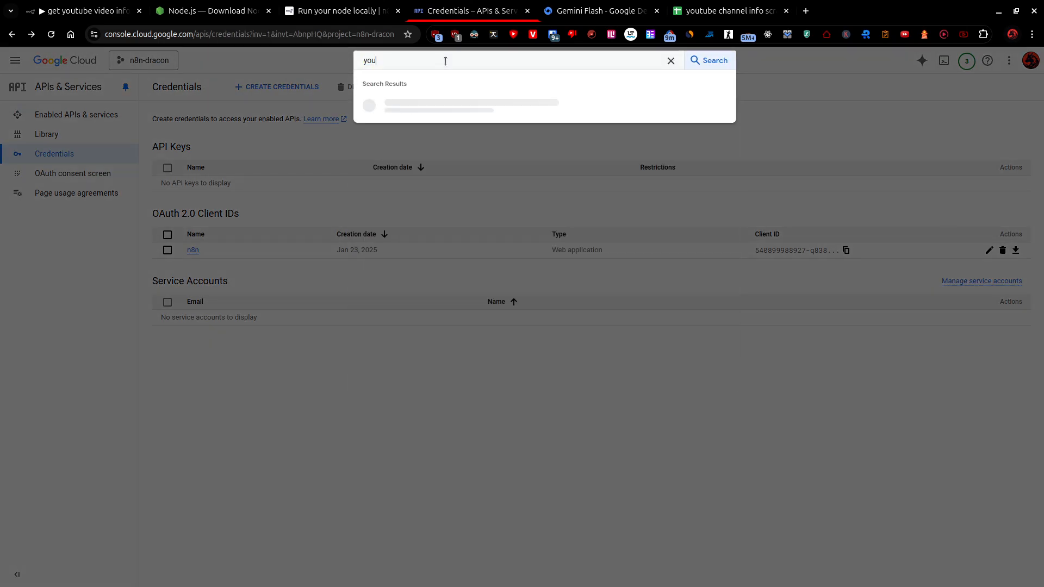
type("tube")
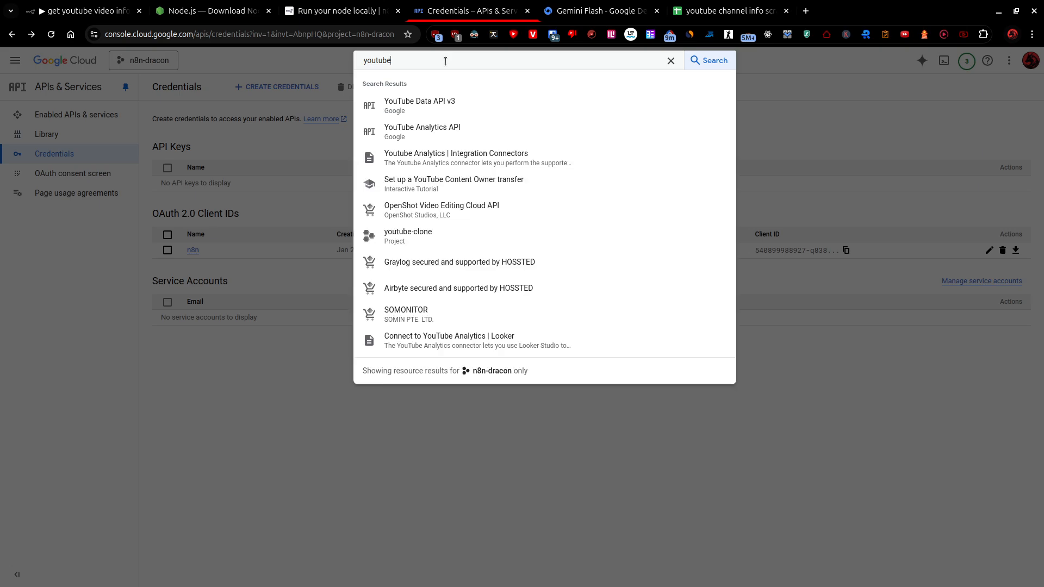
left_click(439, 98)
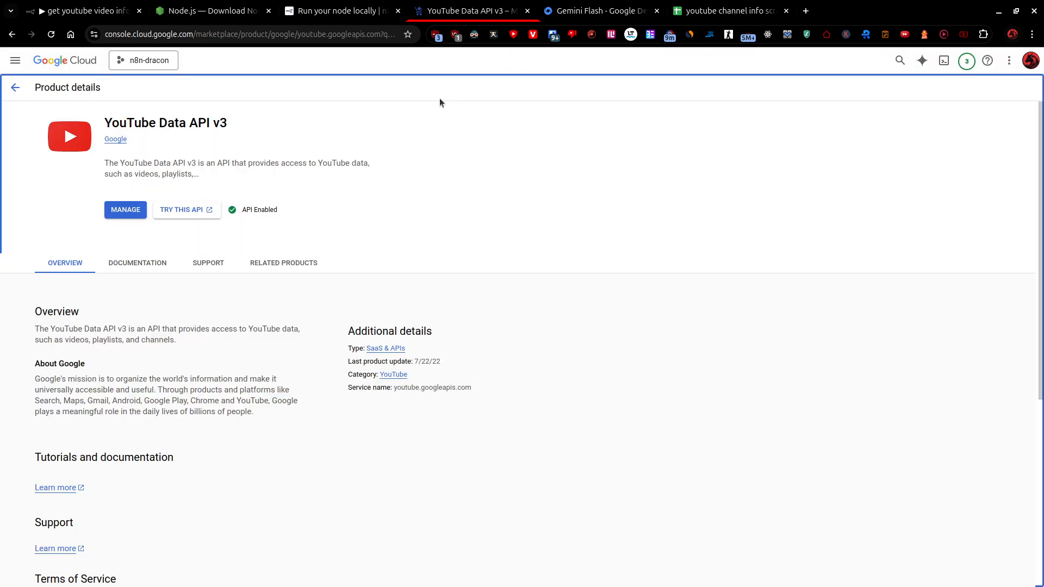
left_click(20, 87)
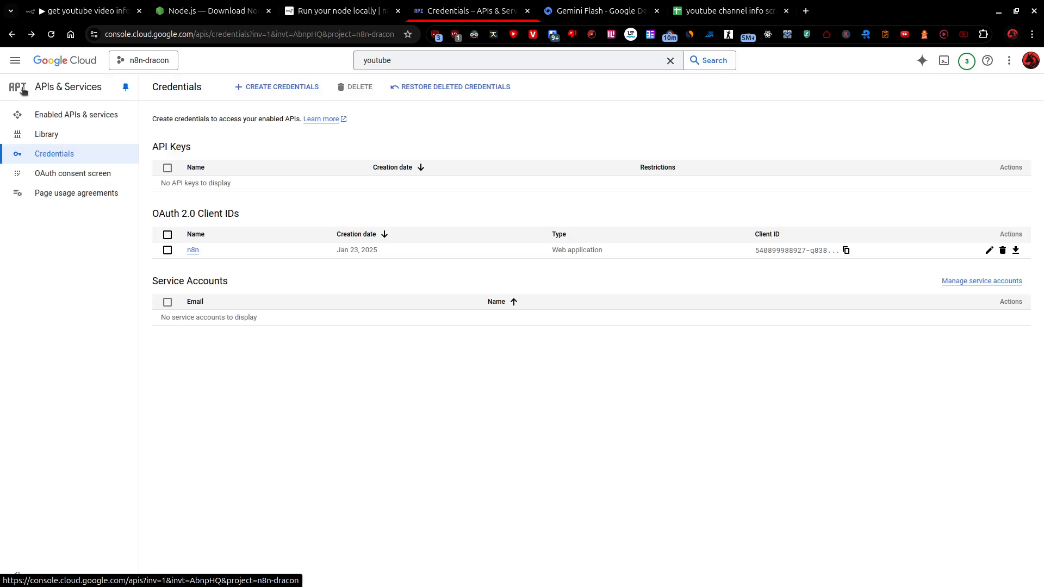
Begin a new OAuth client ID of type Web application and name it asd.
left_click(265, 90)
left_click(268, 142)
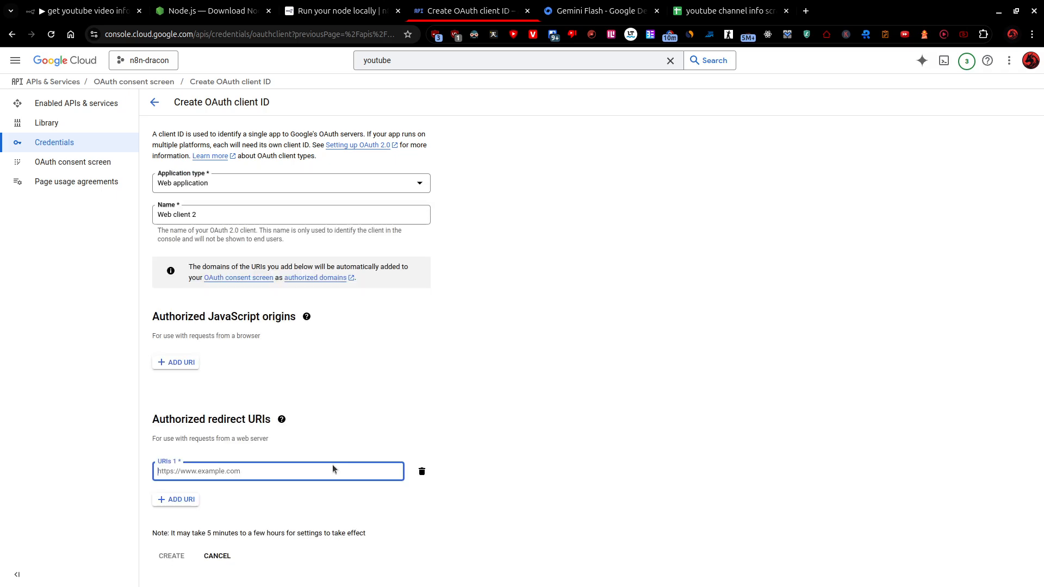
left_click(194, 213)
key("ctrl+a")
type("asd")
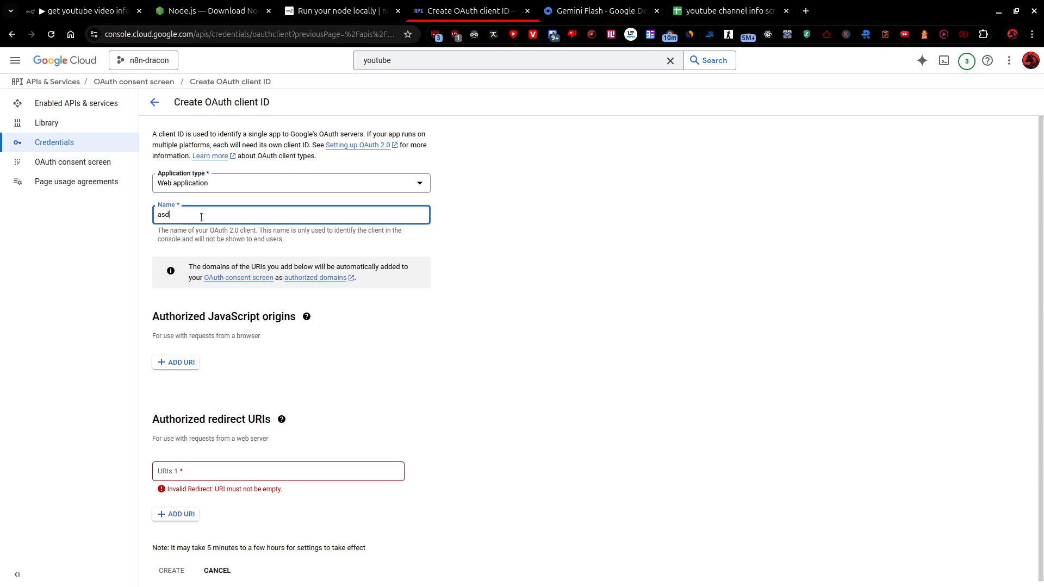
left_click(368, 389)
left_click(167, 472)
key("ctrl+v")
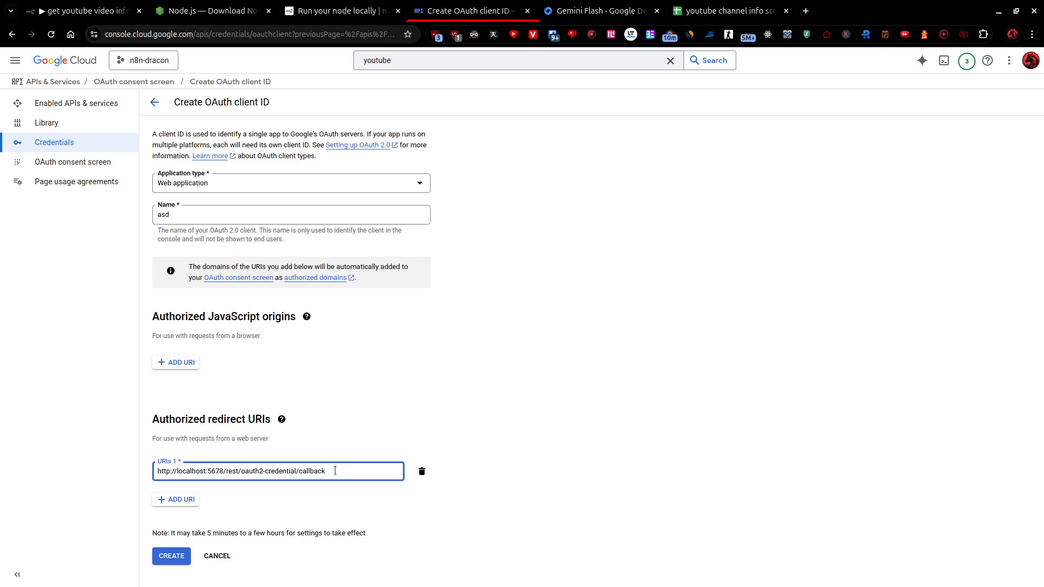
left_click(179, 364)
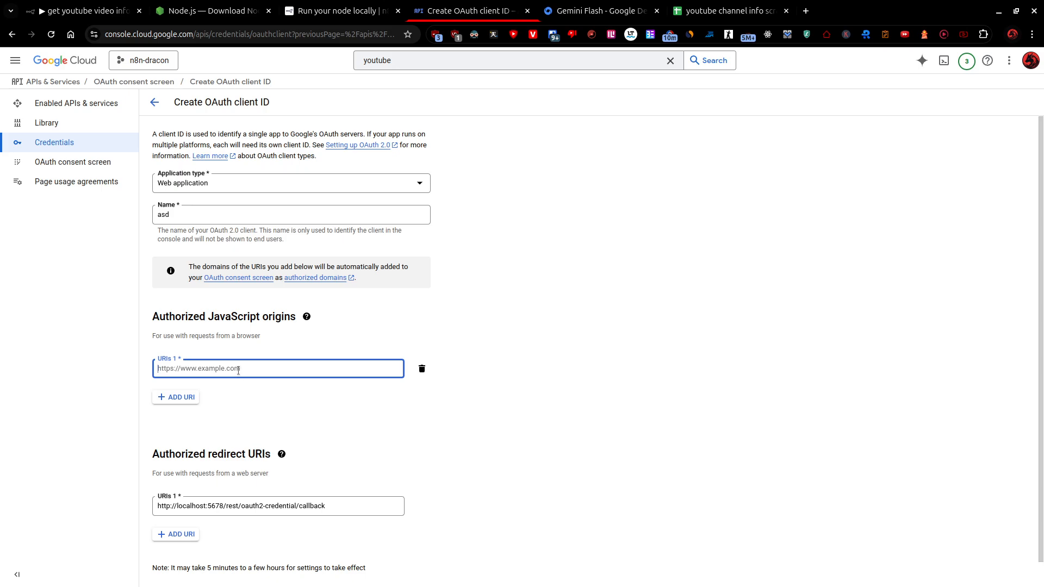
type("http://localhost:5678/rest/oauth2-credential/callback")
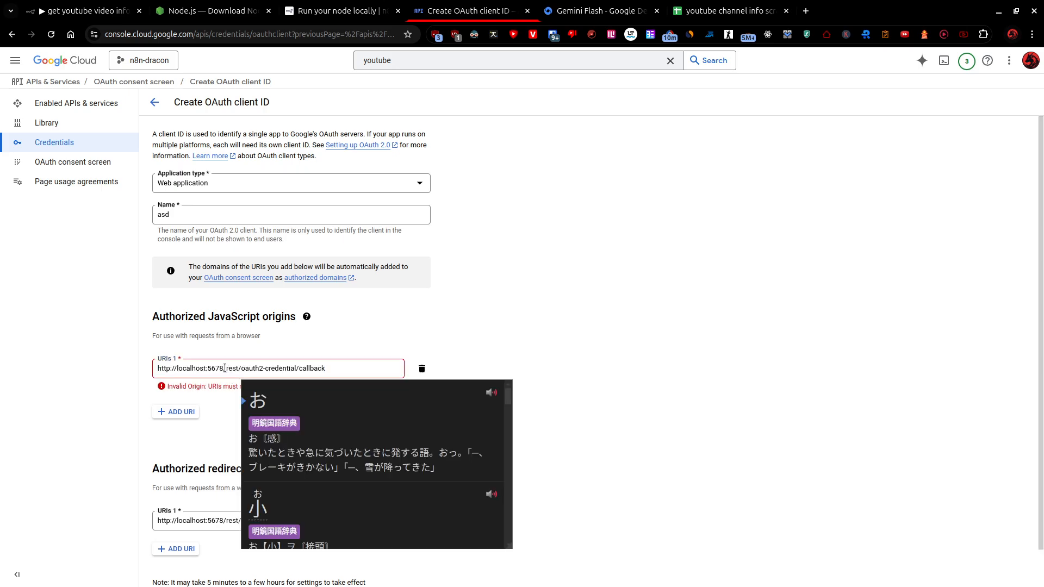
left_click_drag(223, 368, 377, 368)
key("BackSpace")
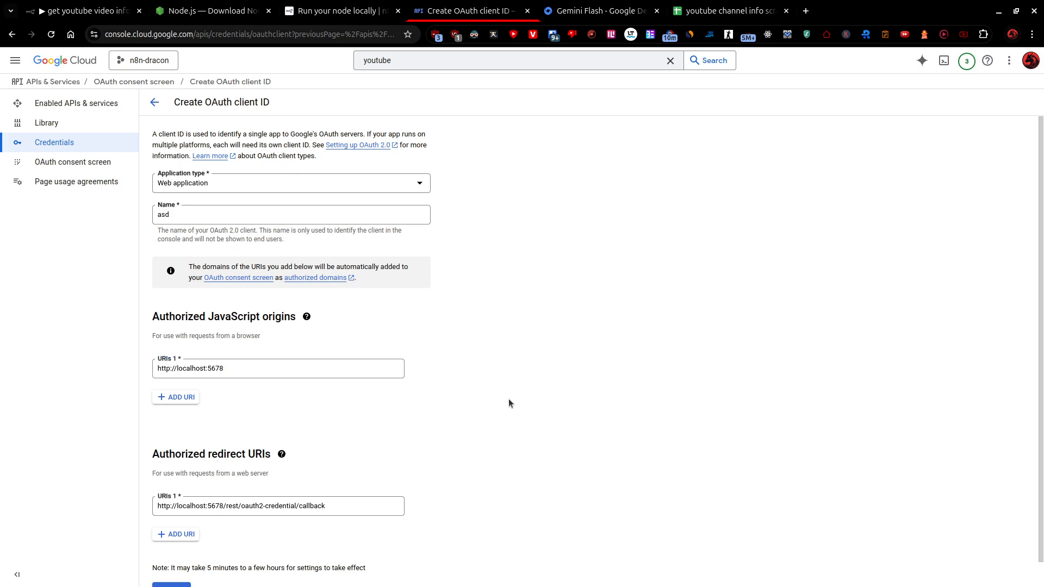
Create the OAuth client, dismiss its credential details and open the OAuth consent screen settings.
scroll(508, 401, "down", 1)
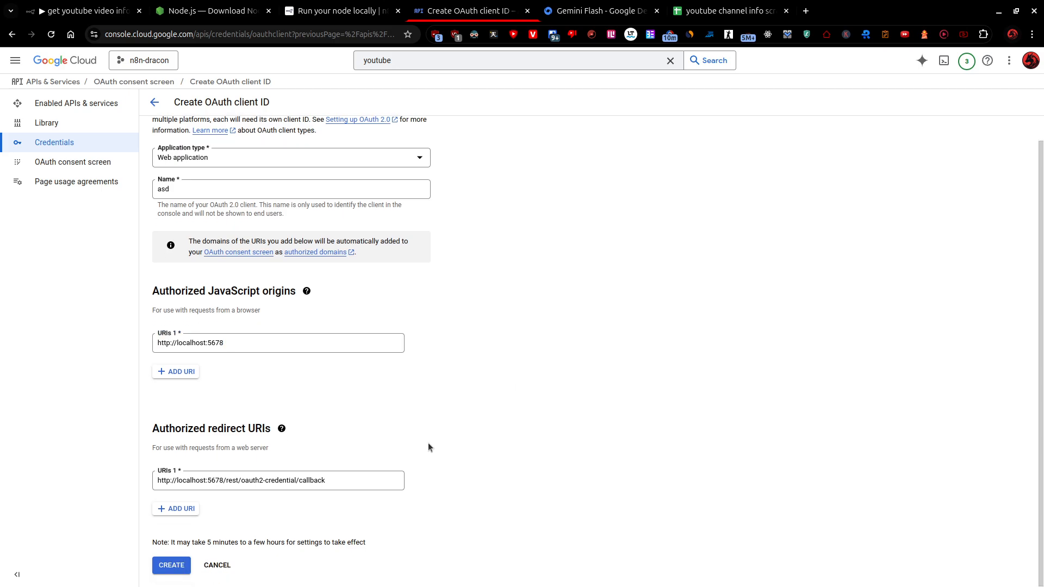
left_click(180, 566)
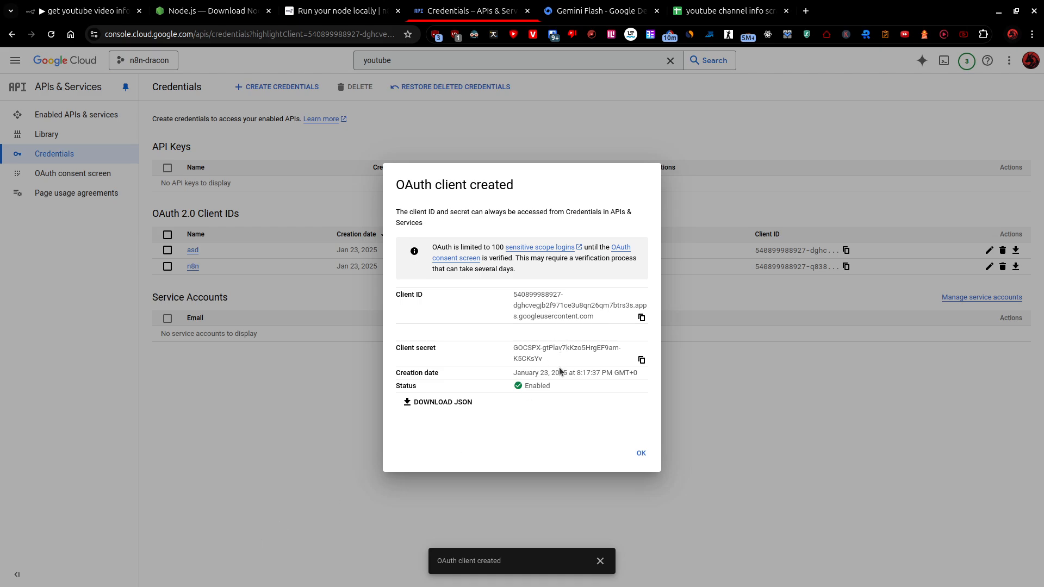
left_click(641, 456)
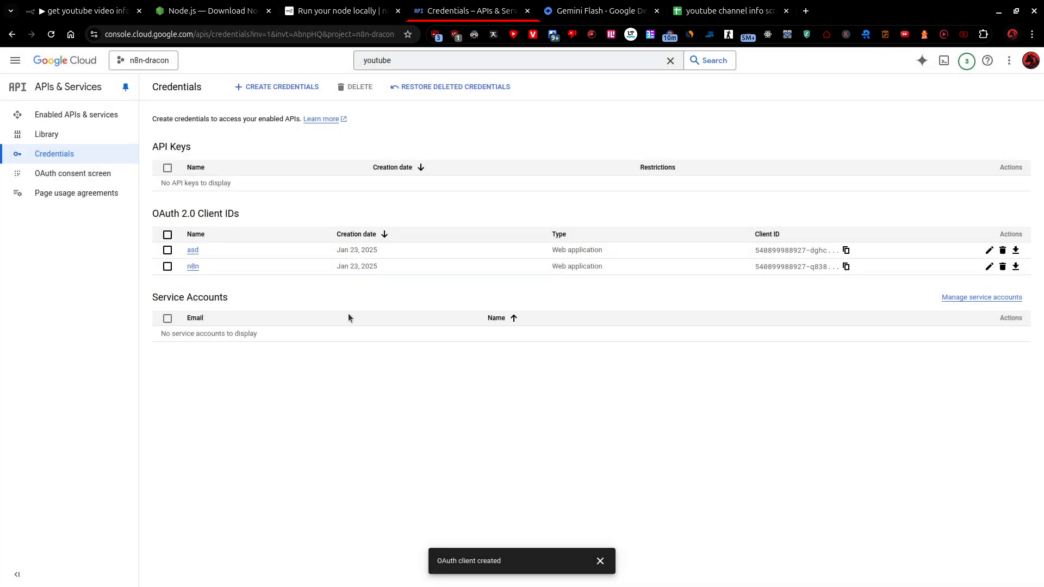
left_click(82, 175)
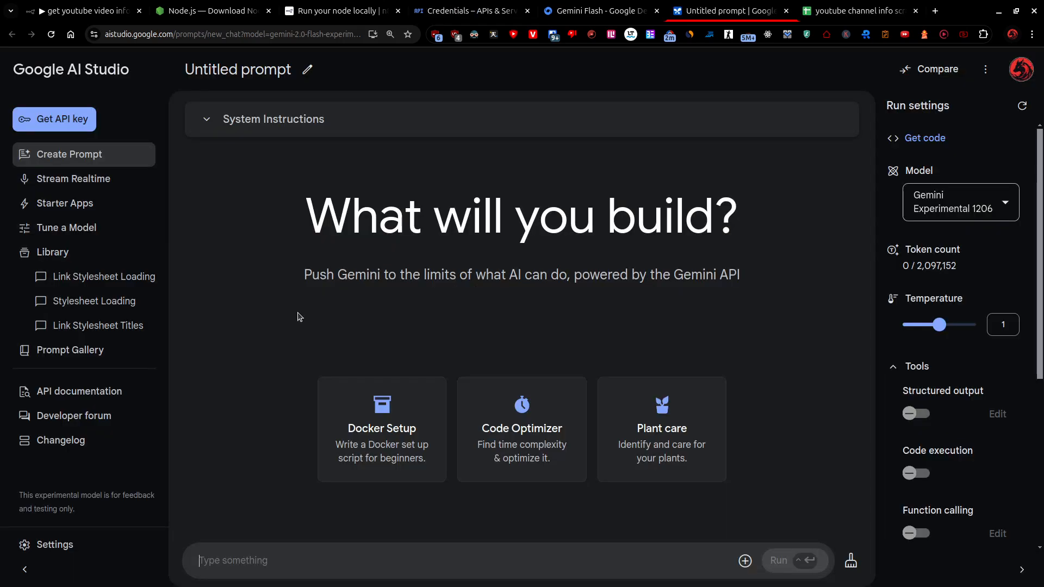
Create a Gemini API key in Google AI Studio for the existing n8n-dracon project.
left_click(76, 119)
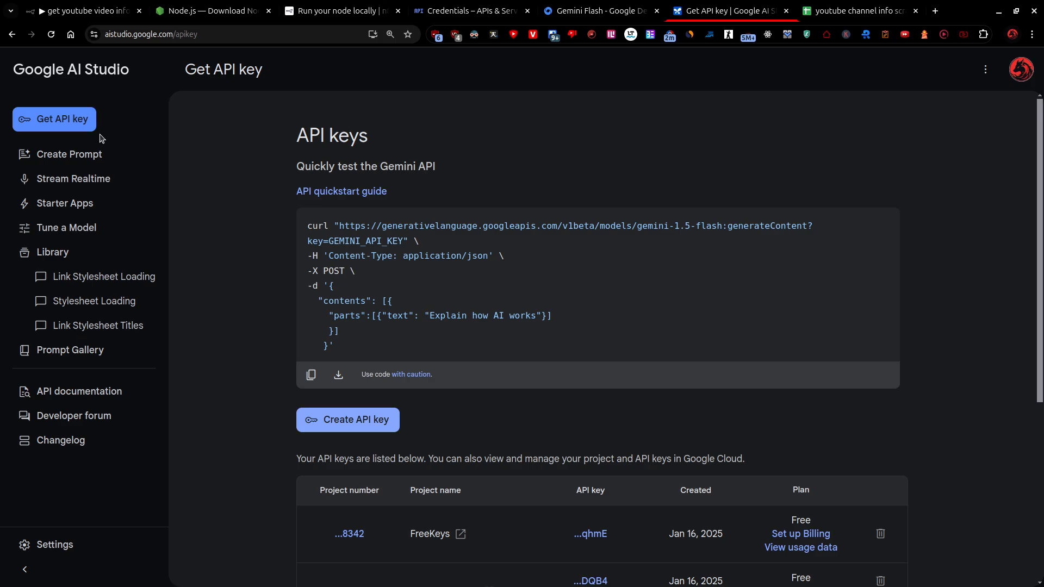
left_click(354, 420)
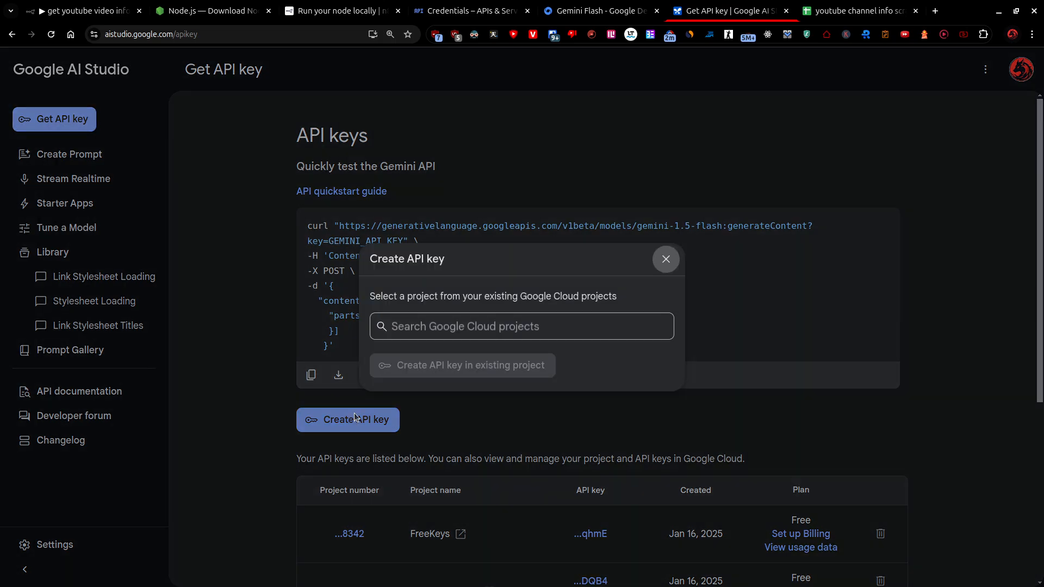
left_click(415, 332)
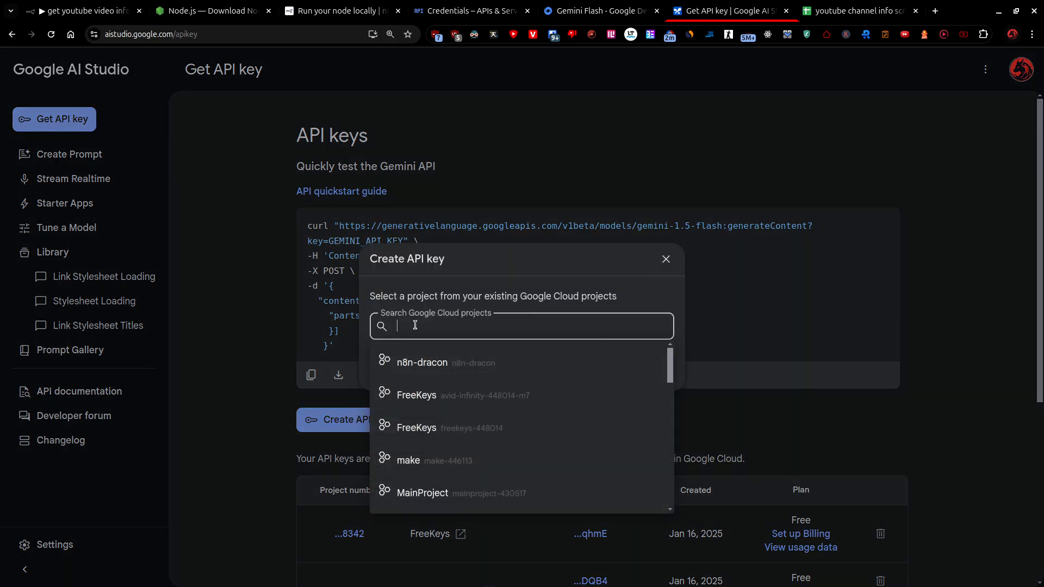
left_click(428, 363)
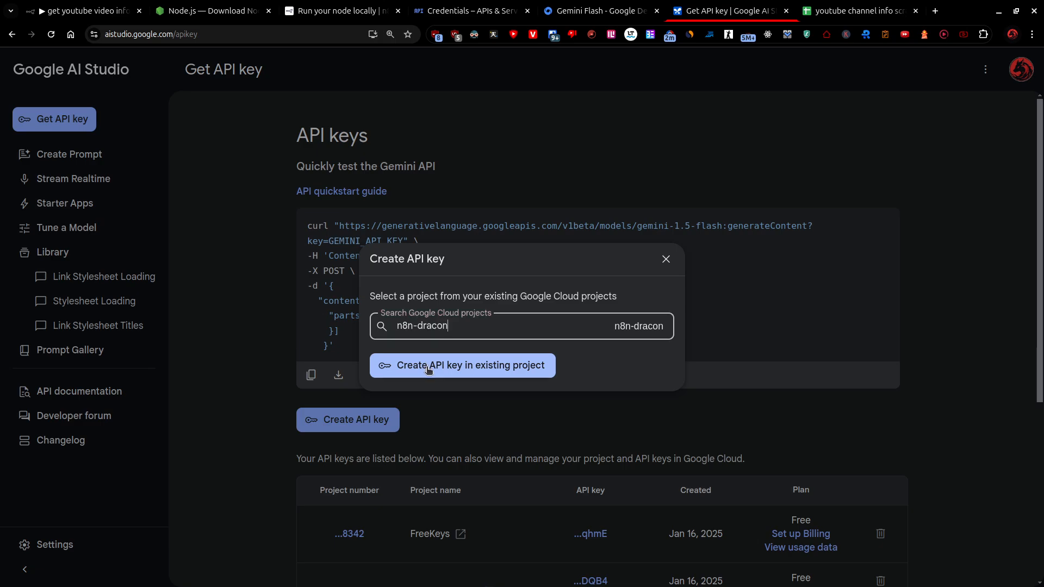
left_click(428, 367)
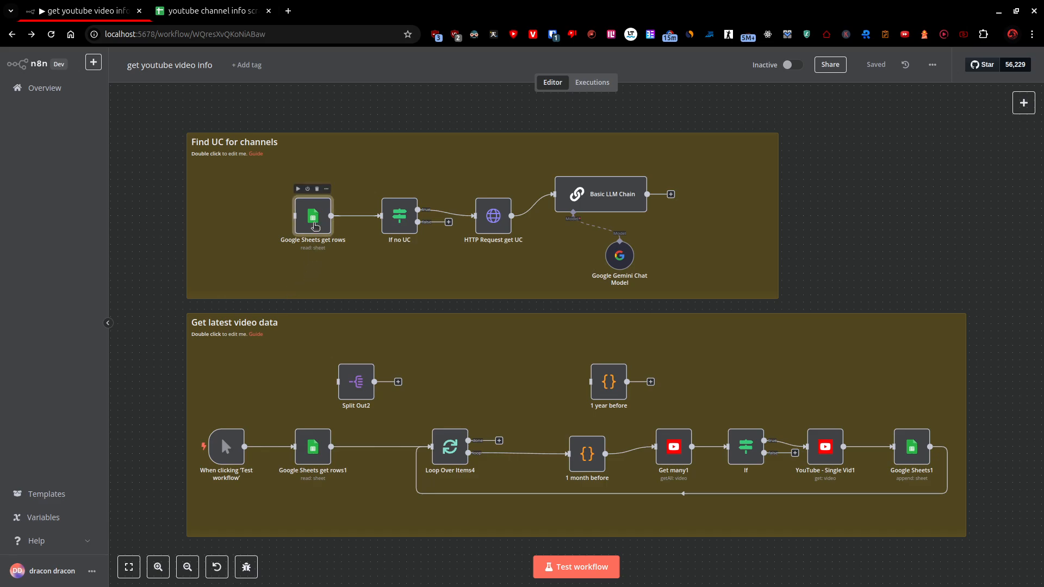
Choose the existing Google Sheets account credential in the Google Sheets get rows node.
double_click(315, 226)
left_click(477, 141)
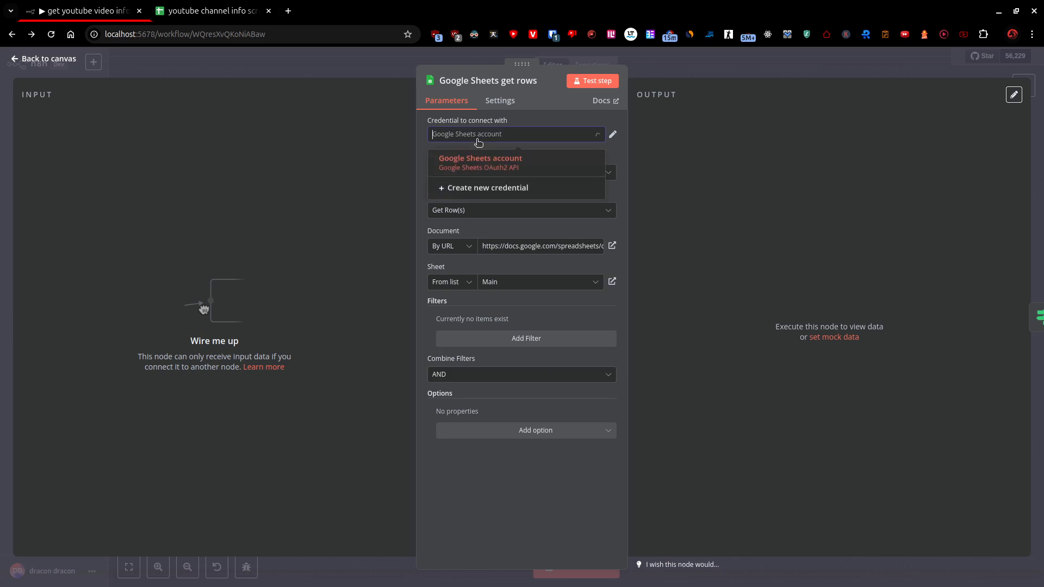
left_click(478, 162)
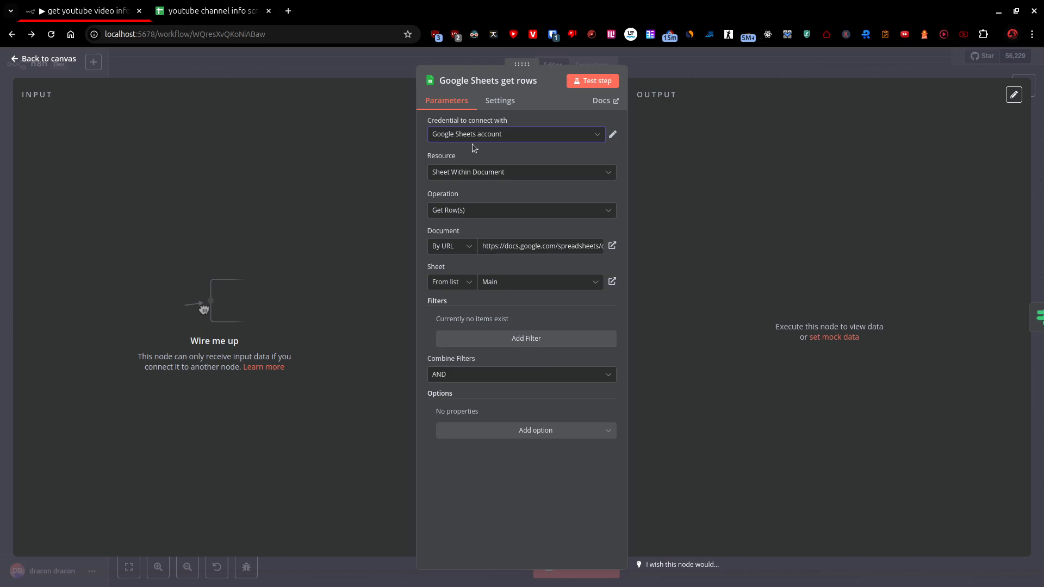
left_click(471, 187)
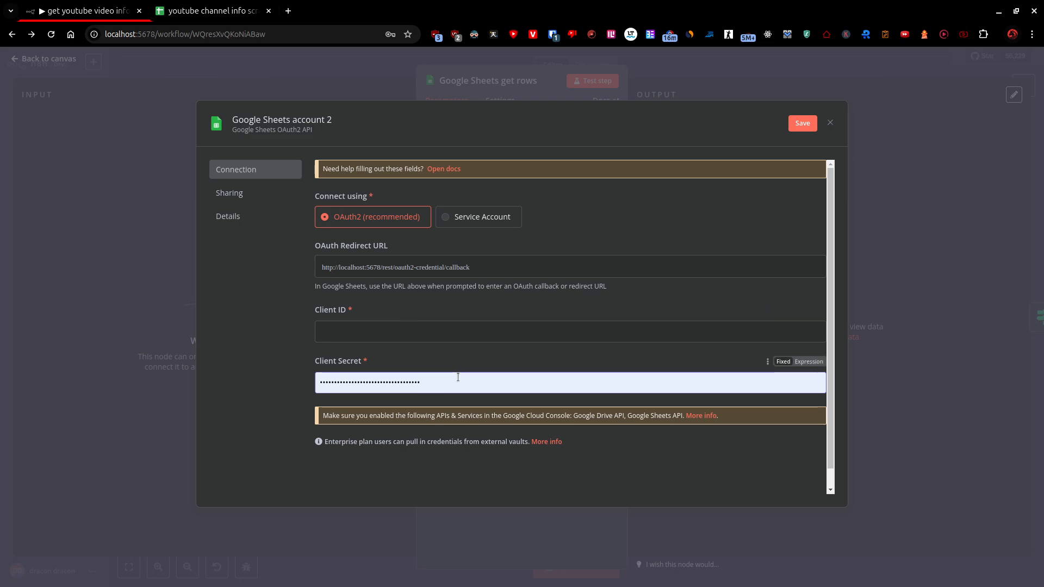
left_click(830, 124)
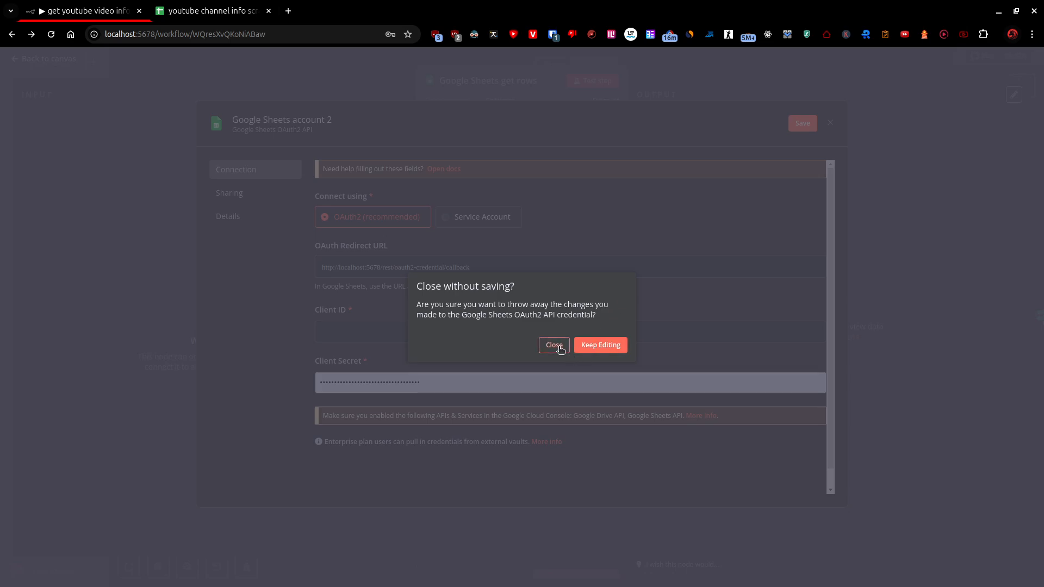
left_click(584, 346)
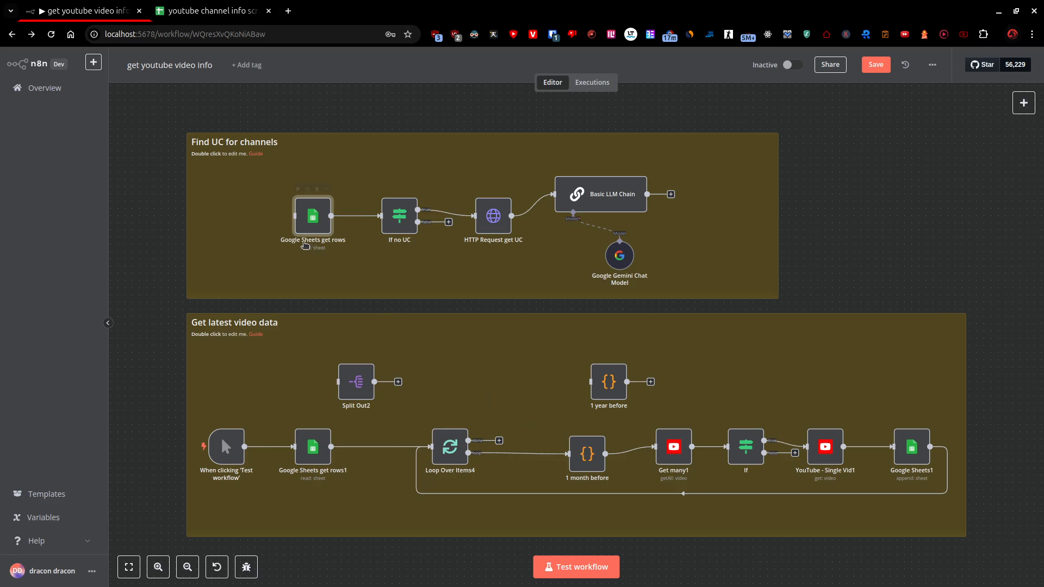
Review the channels, link and uc columns on the Main sheet of the youtube channel info scraper spreadsheet.
left_click(231, 4)
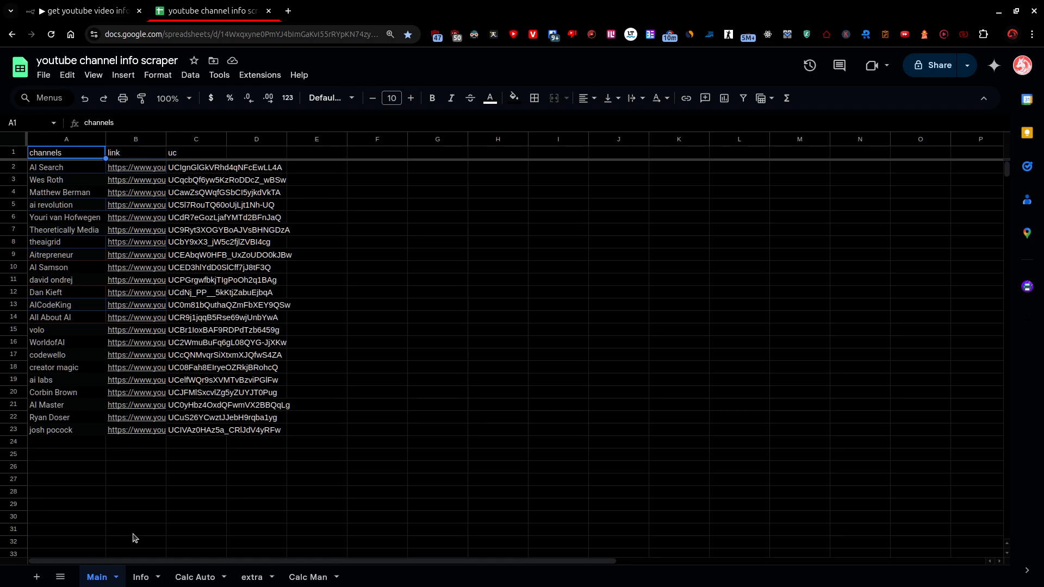
mouse_move(151, 376)
left_click(76, 14)
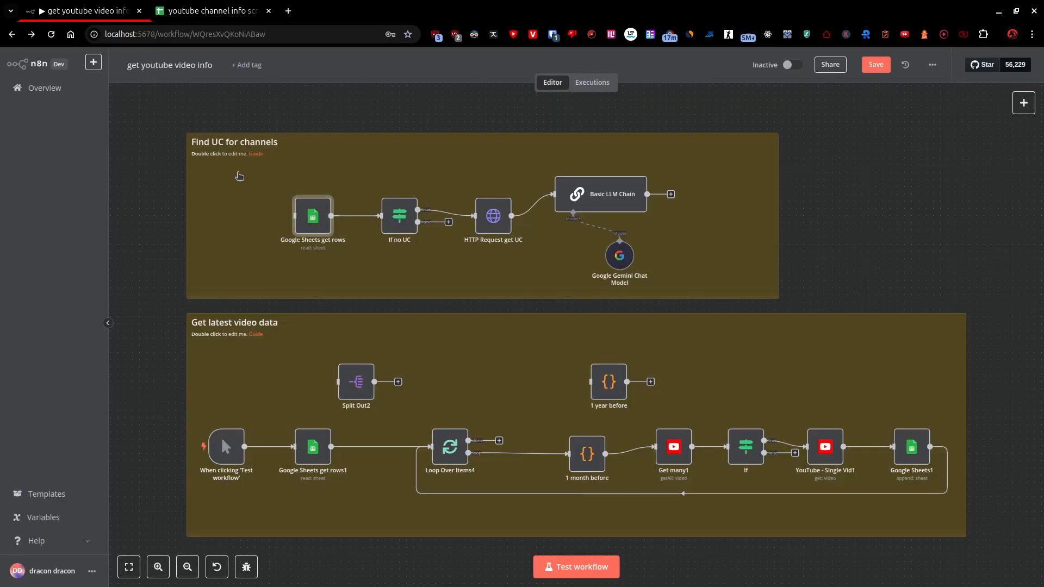
Test the Google Sheets get rows node on the Main sheet and return to the workflow canvas.
double_click(313, 214)
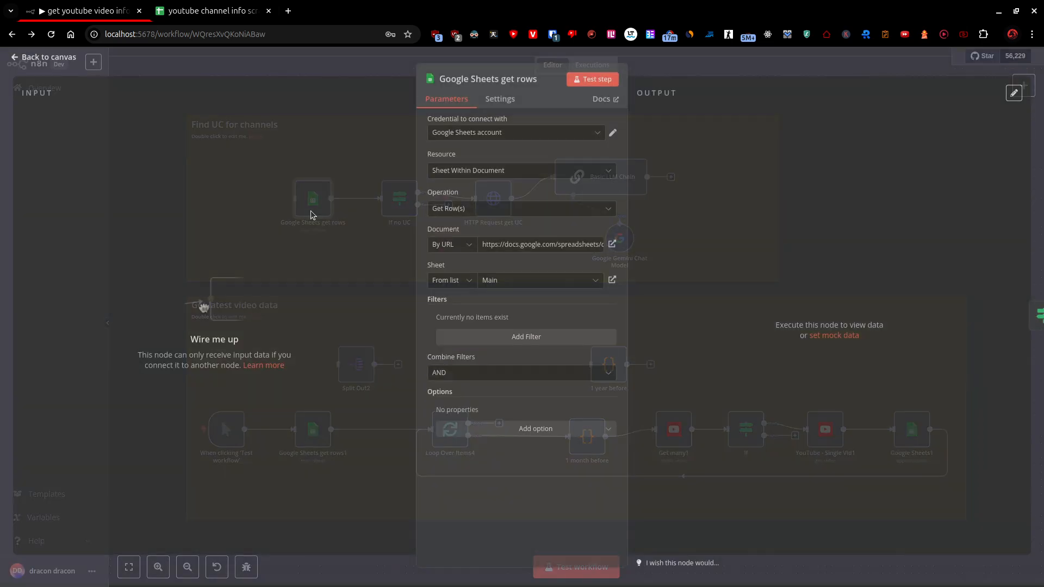
left_click(593, 81)
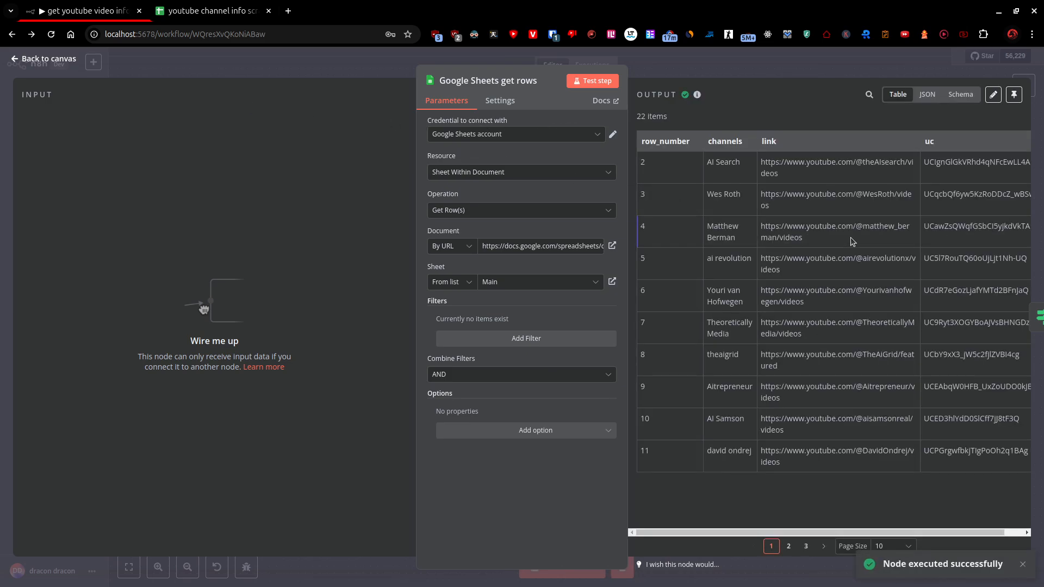
left_click(49, 60)
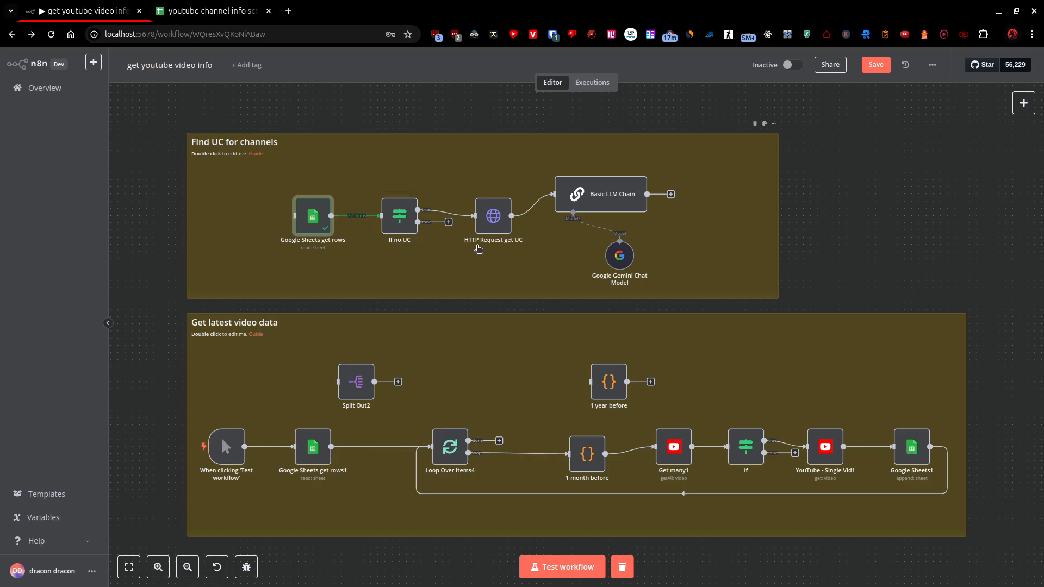
Examine the method and URL expression of the HTTP Request get UC node.
left_click(492, 230)
double_click(492, 230)
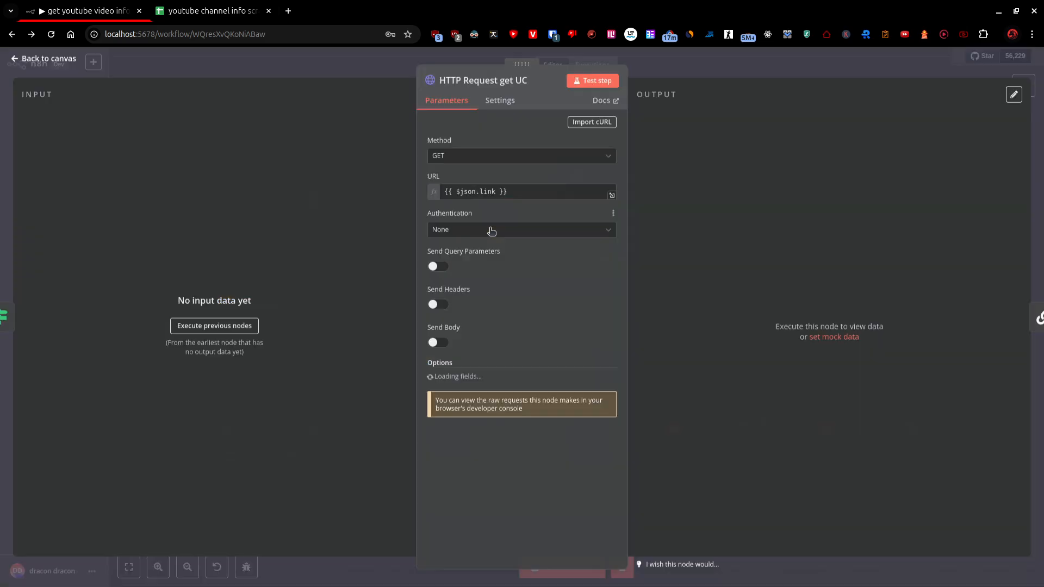
left_click(49, 60)
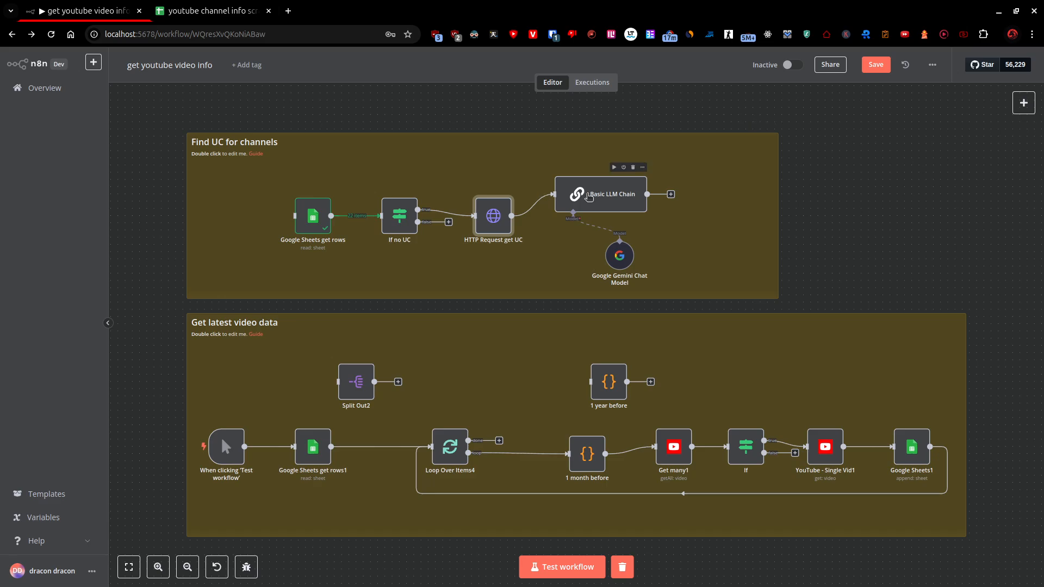
Inspect the spreadsheet page's HTML in the browser's developer tools.
key("ctrl+Tab")
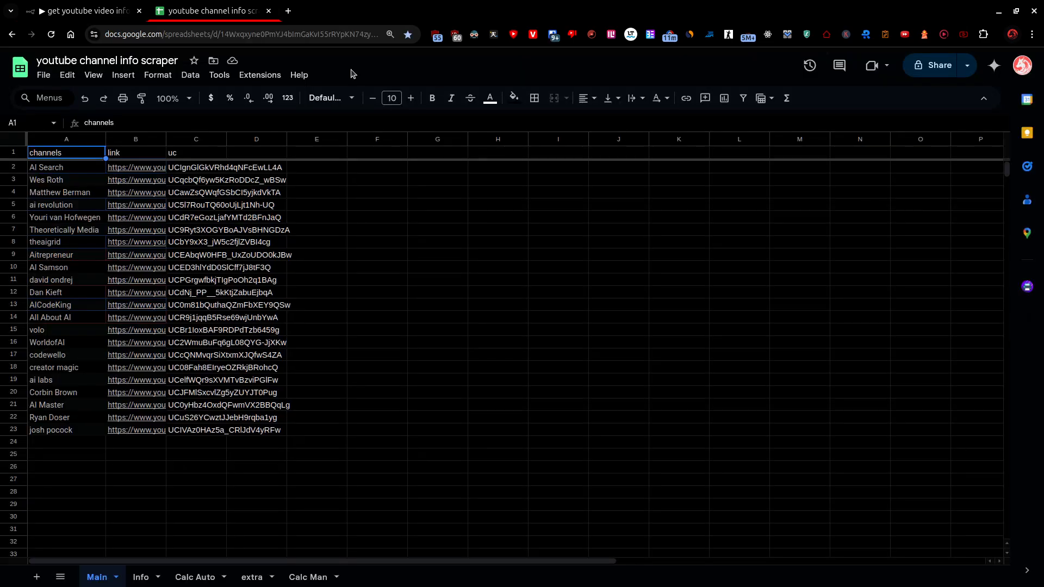
key("ctrl+shift+i")
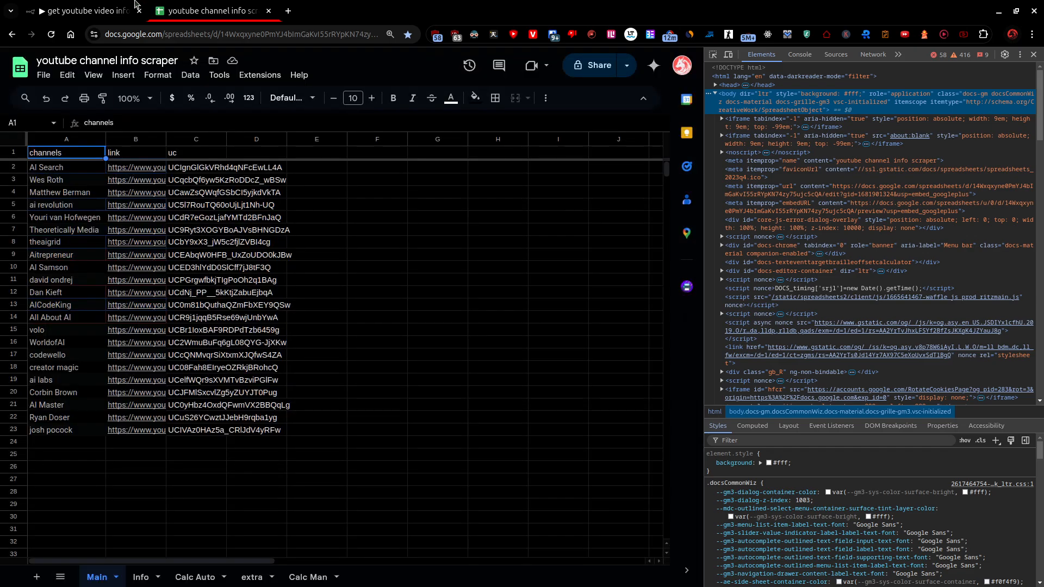
left_click(127, 6)
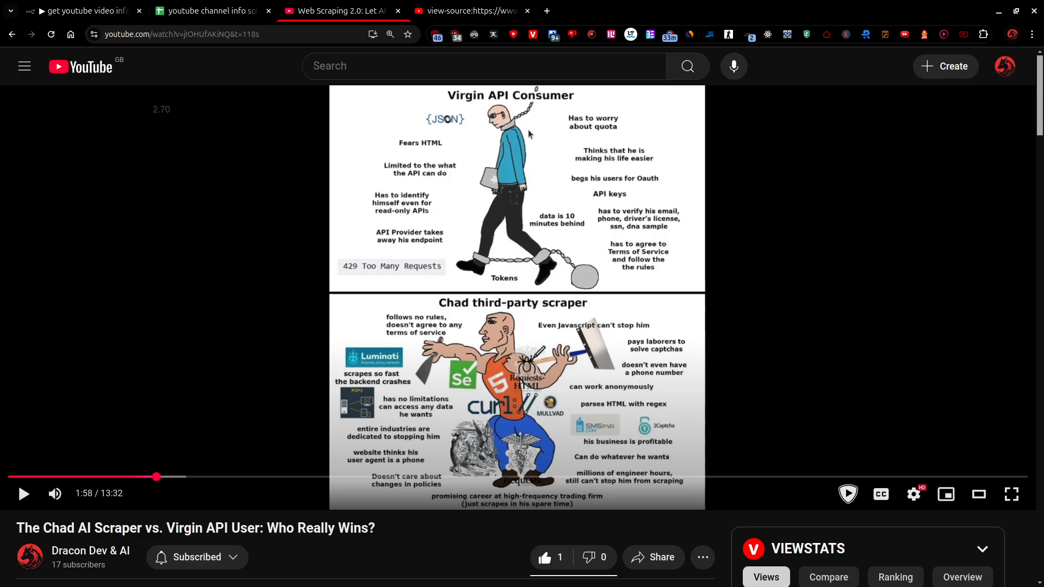
Examine the channelId matches in the YouTube video's page source and view the source from the start of its lines.
left_click(468, 15)
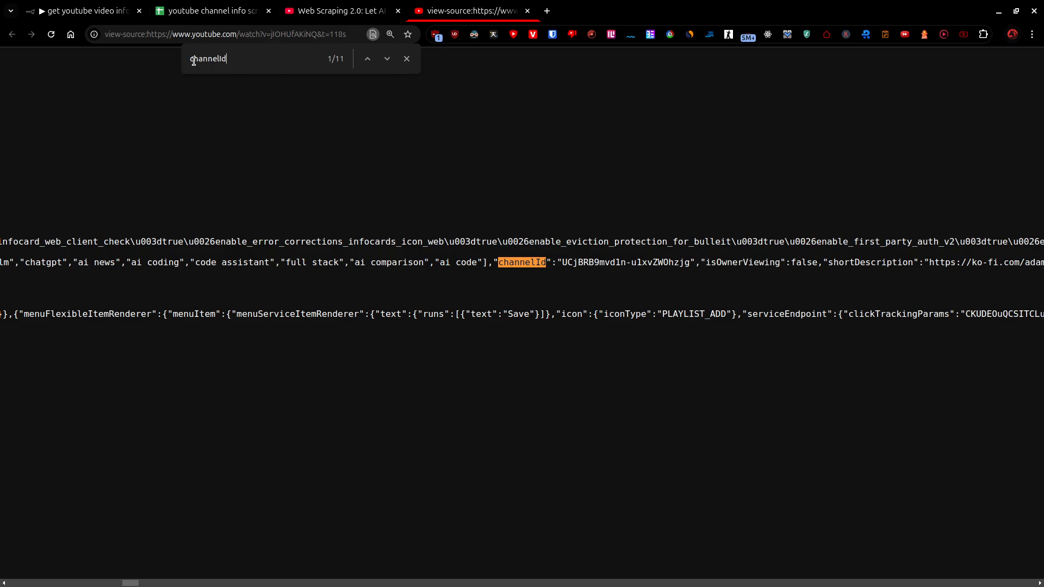
left_click(386, 58)
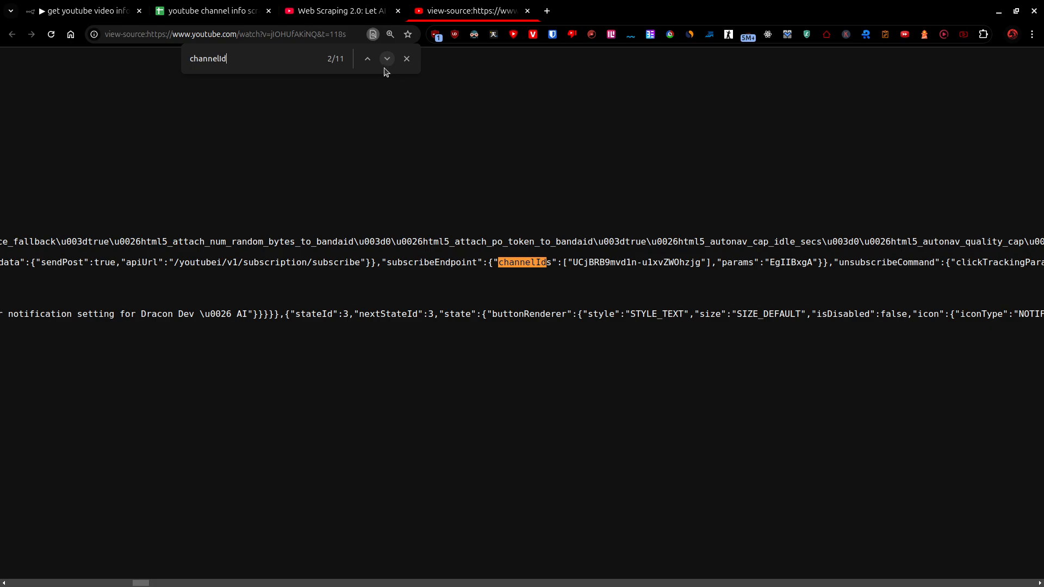
key("ctrl+1")
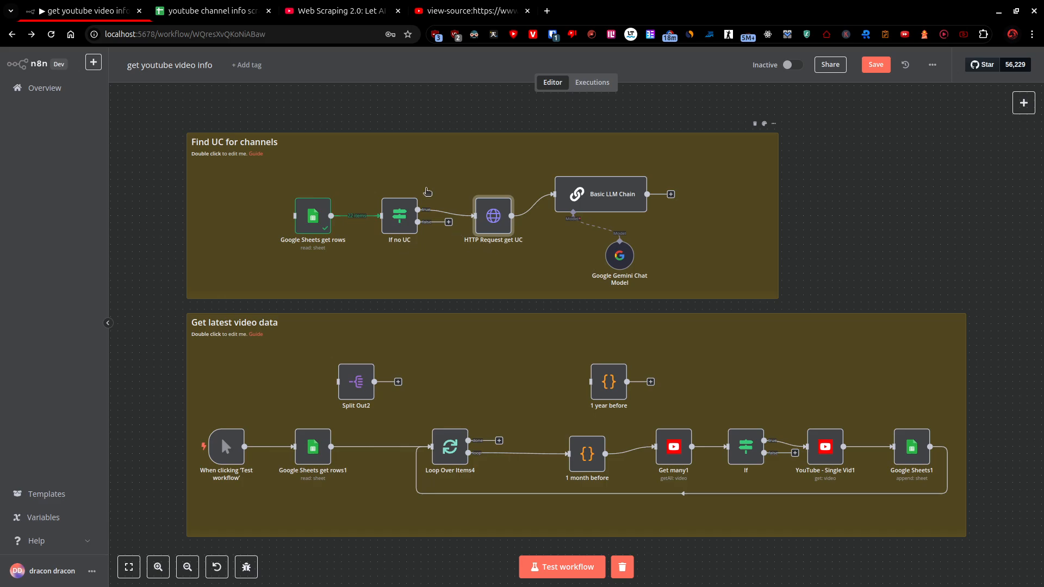
key("ctrl+4")
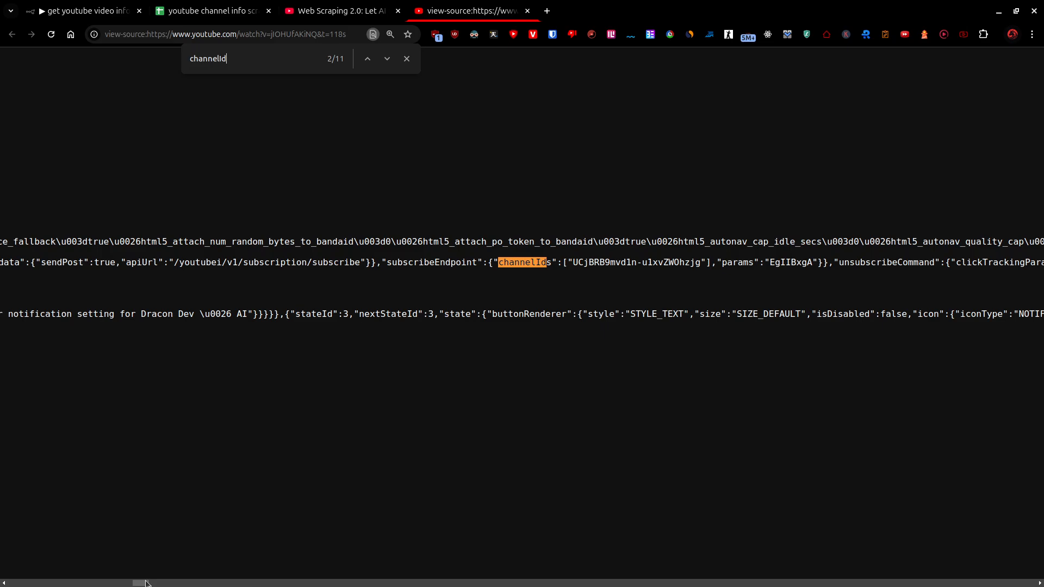
left_click_drag(145, 583, 14, 583)
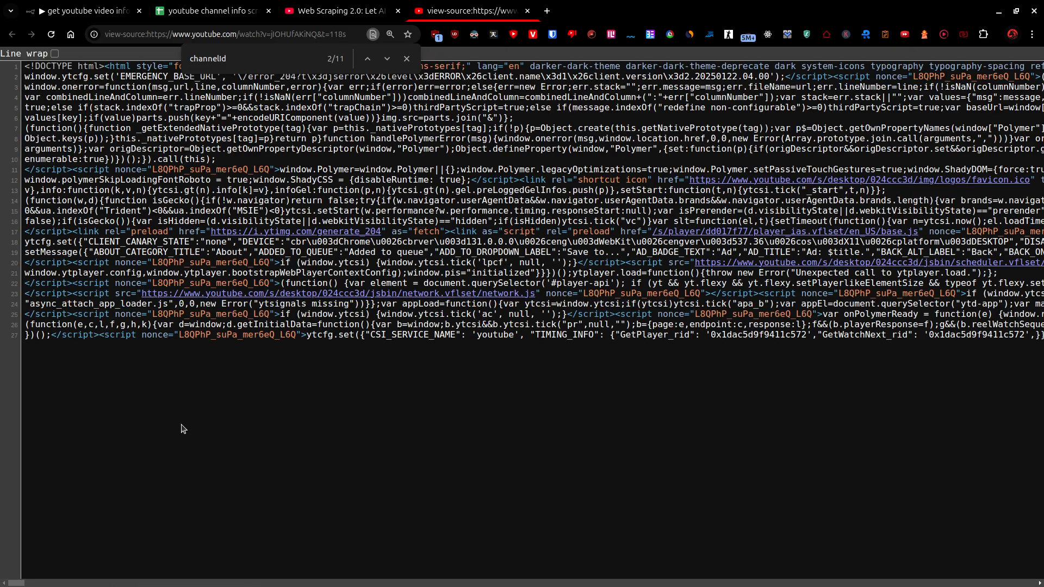
Switch back to the n8n workflow and review the channelId prompt in the Basic LLM Chain node.
left_click(90, 19)
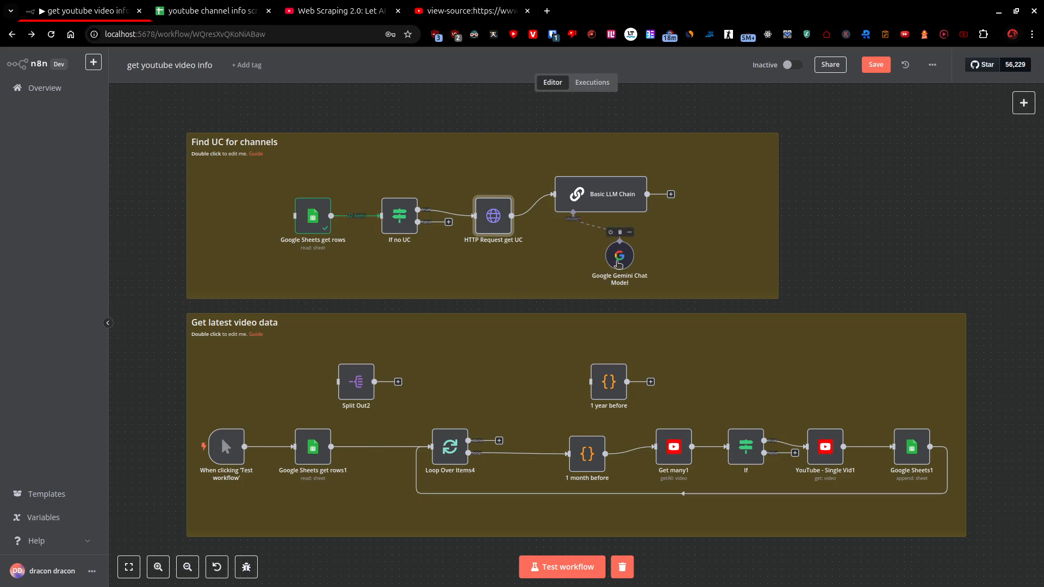
double_click(611, 193)
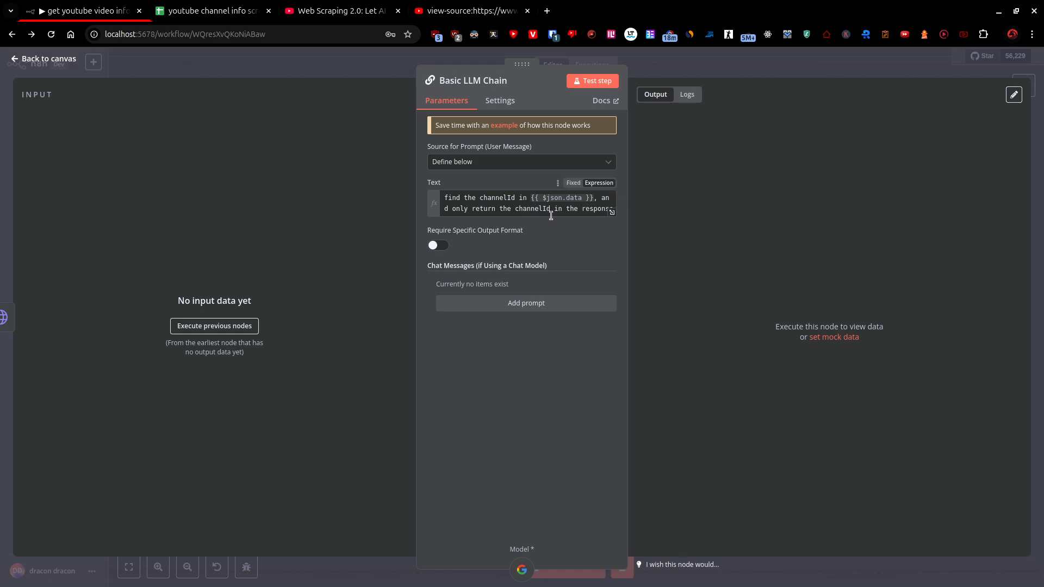
left_click(54, 61)
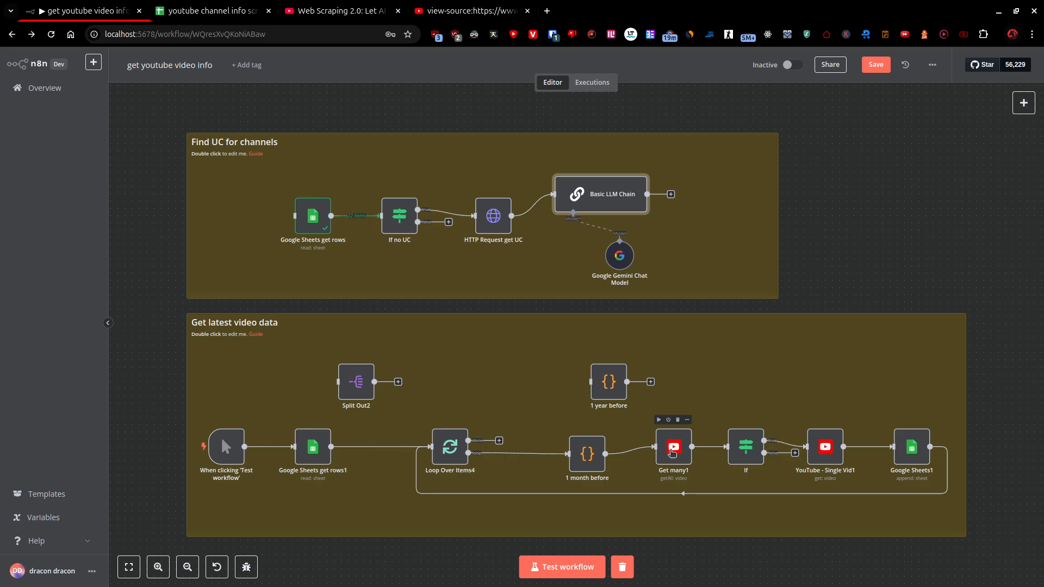
Test the Google Sheets get rows1 node and compare its output with the channel list in the spreadsheet.
double_click(309, 456)
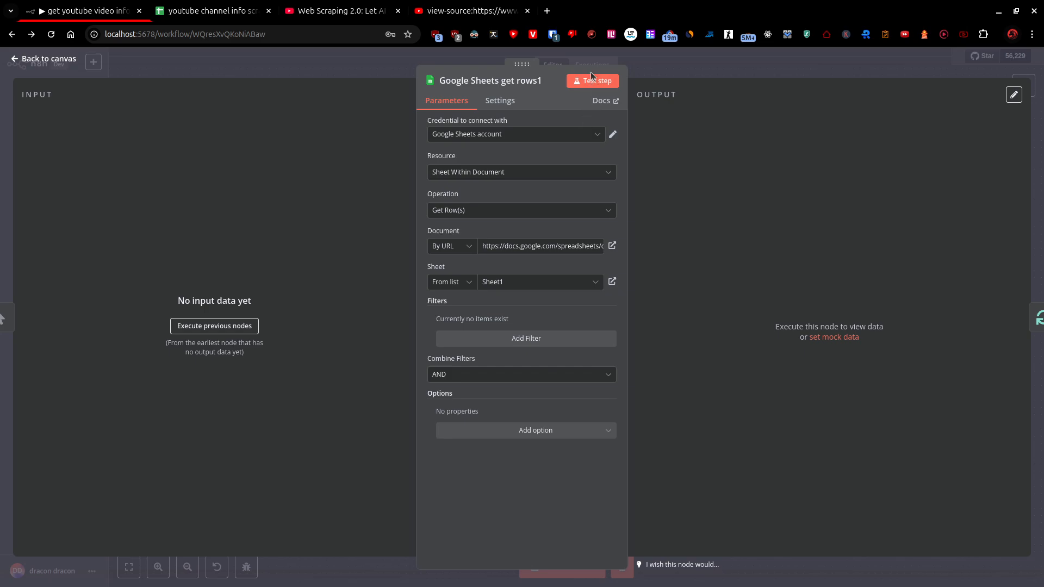
left_click(581, 84)
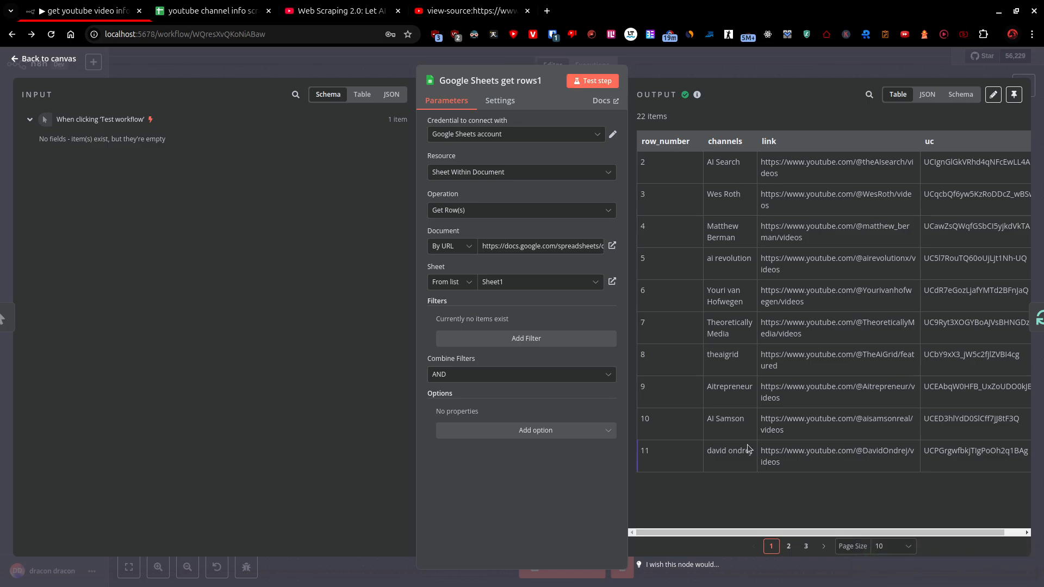
left_click(233, 23)
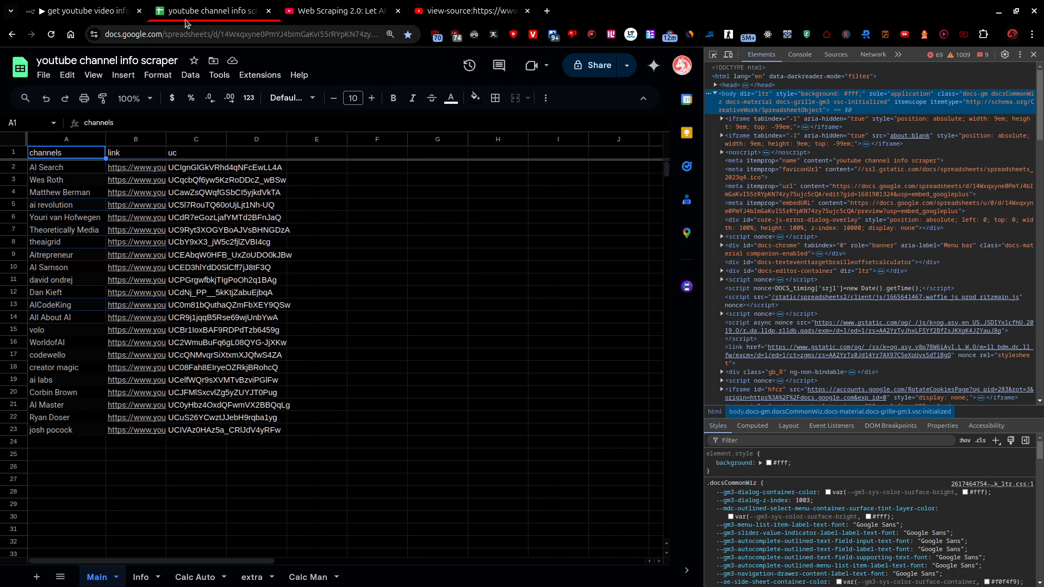
left_click(111, 10)
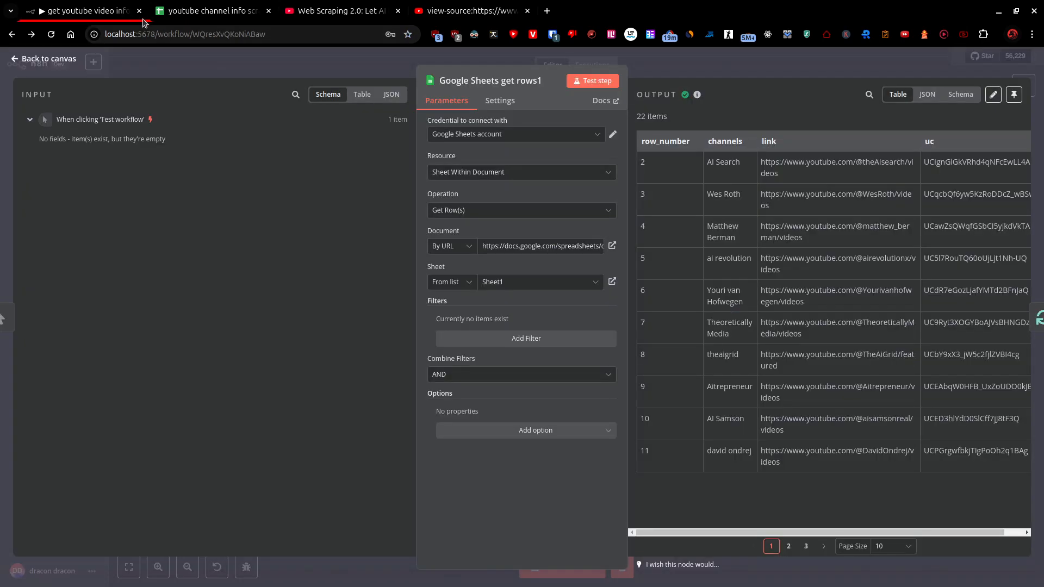
left_click(51, 60)
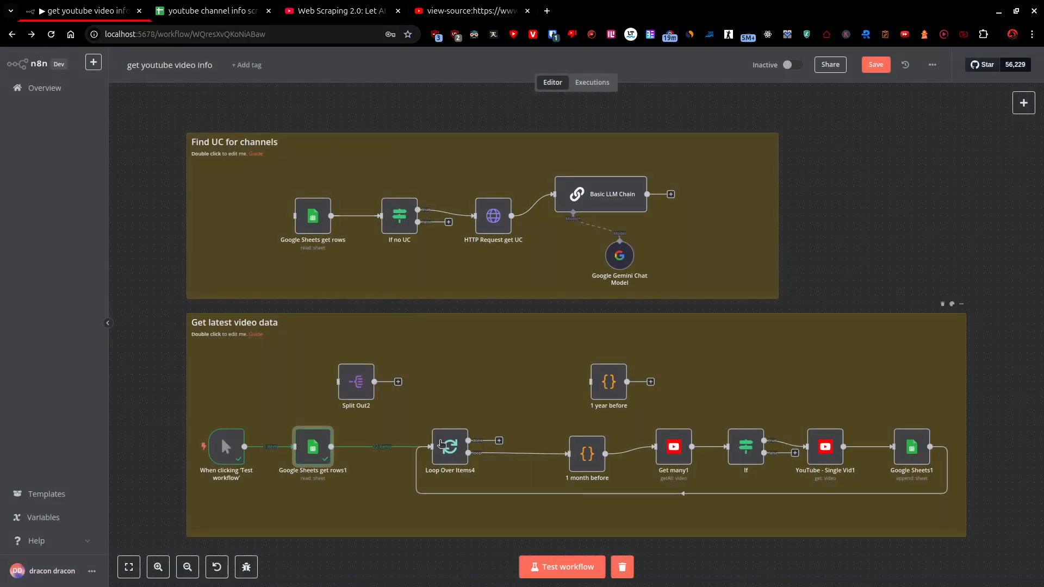
Review the batch size of the Loop Over Items4 node and the JavaScript date code of the 1 month before node.
mouse_move(440, 443)
double_click(441, 445)
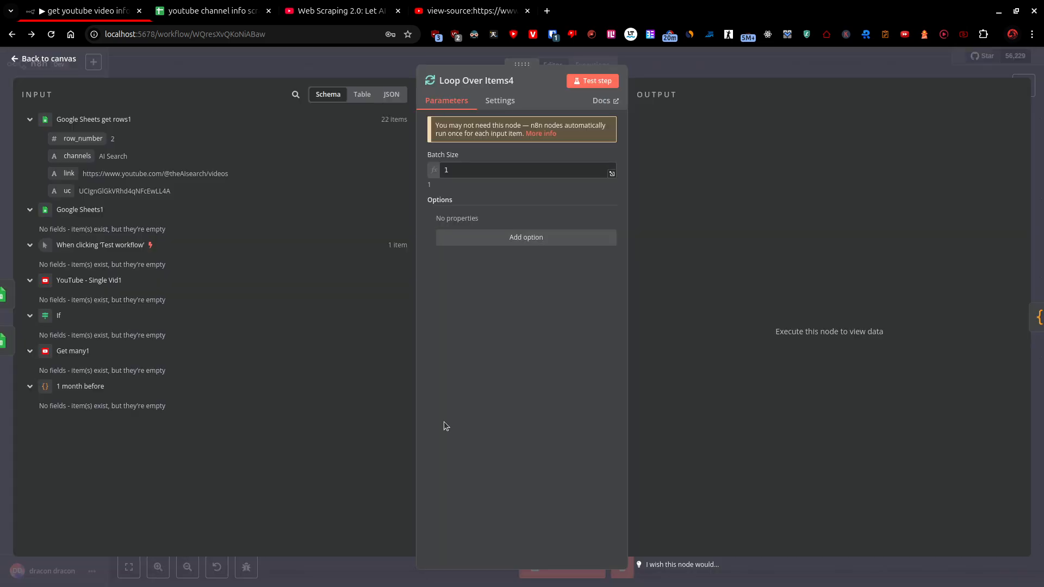
left_click(48, 59)
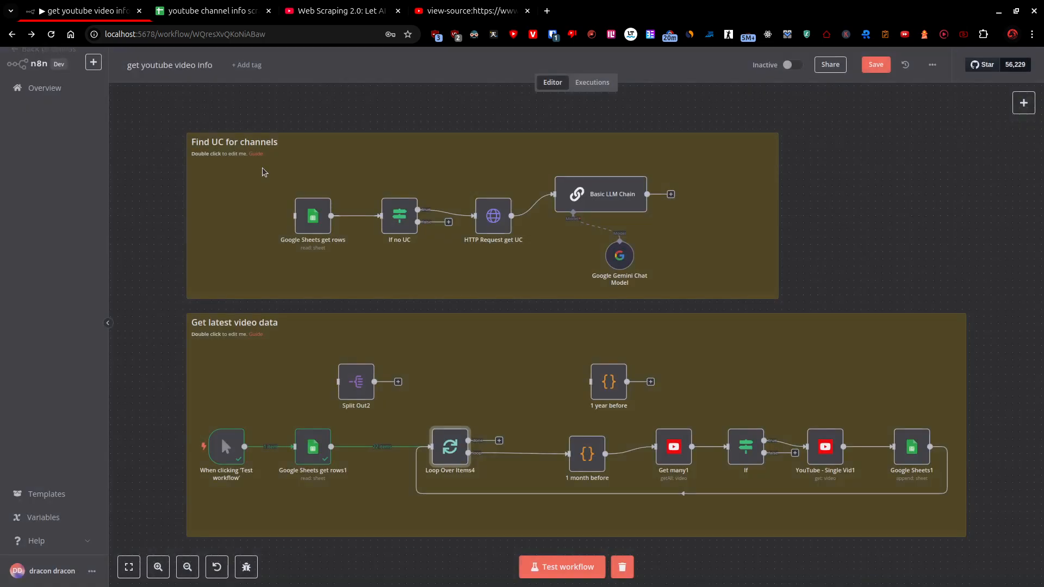
double_click(586, 453)
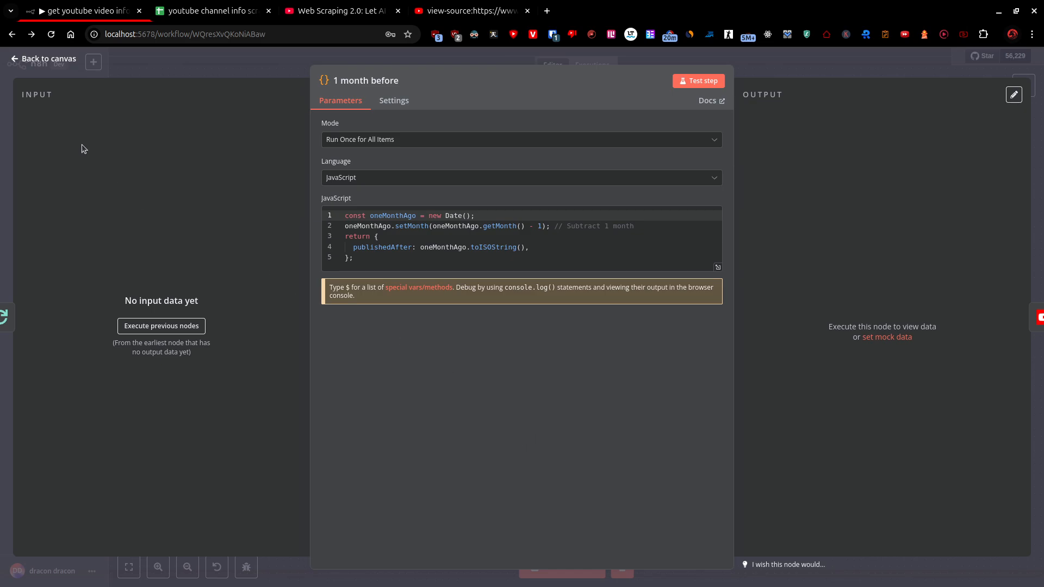
left_click(65, 60)
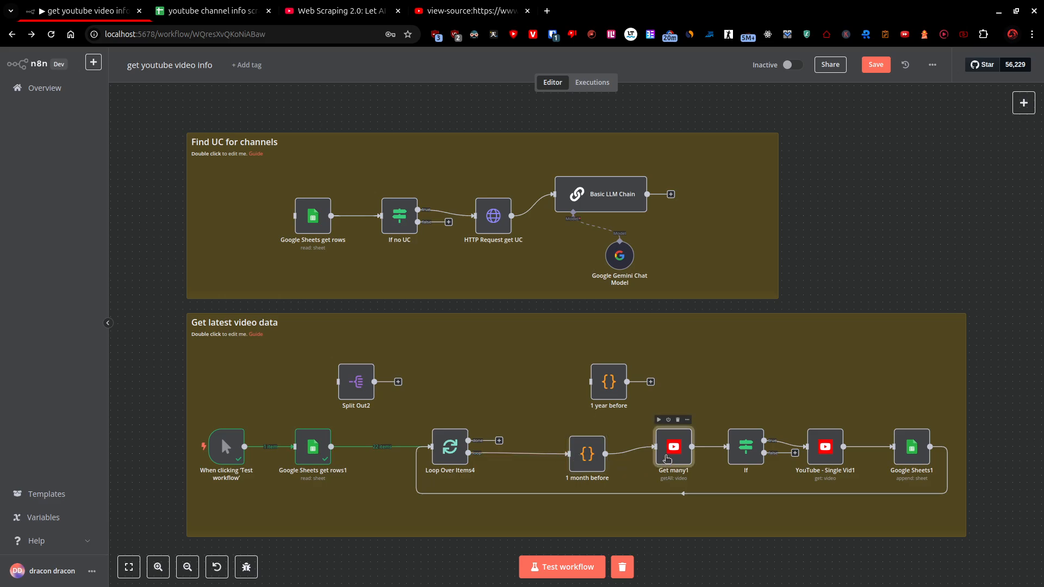
Execute the nodes preceding Get many1 and check how its Channel ID filter expression resolves.
double_click(668, 459)
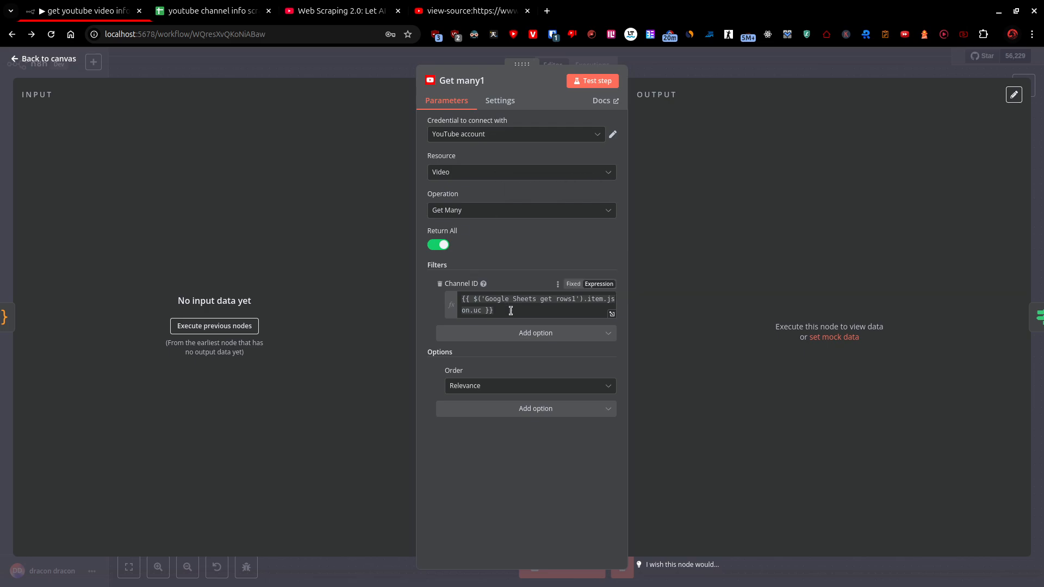
left_click(493, 303)
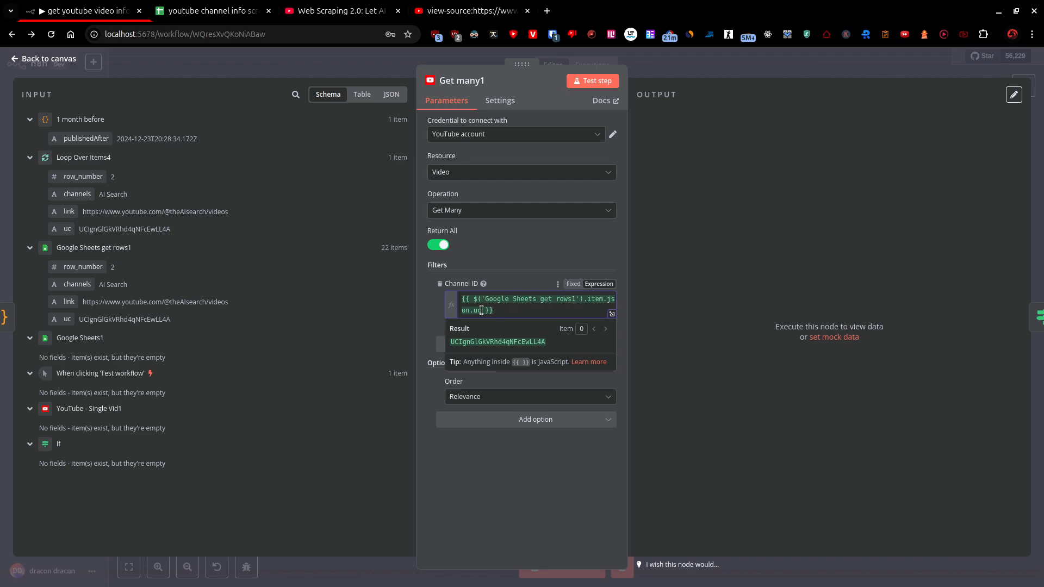
left_click(530, 494)
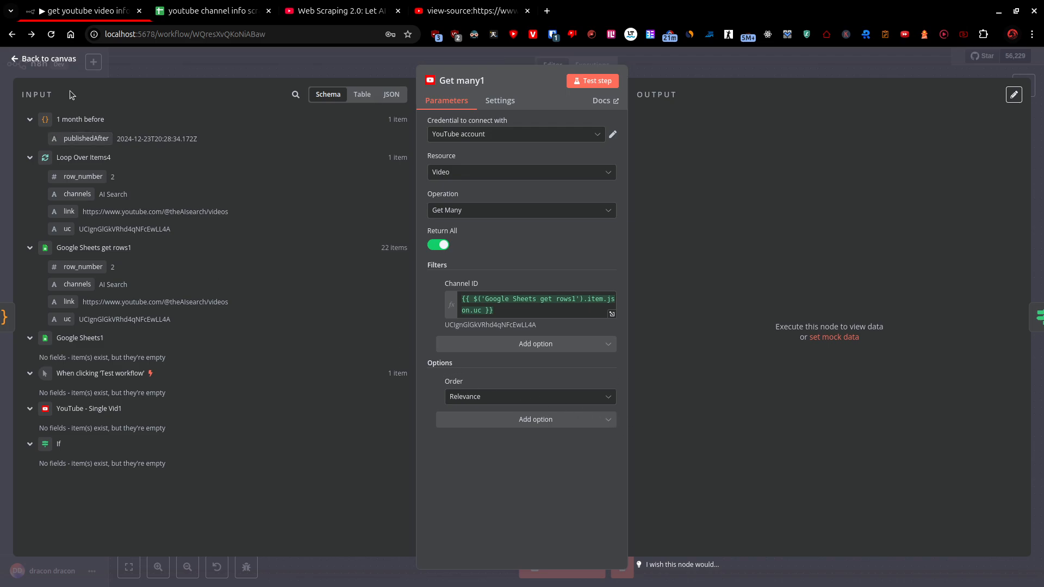
Open the YouTube - Single Vid1 node and try to execute its preceding nodes.
left_click(55, 61)
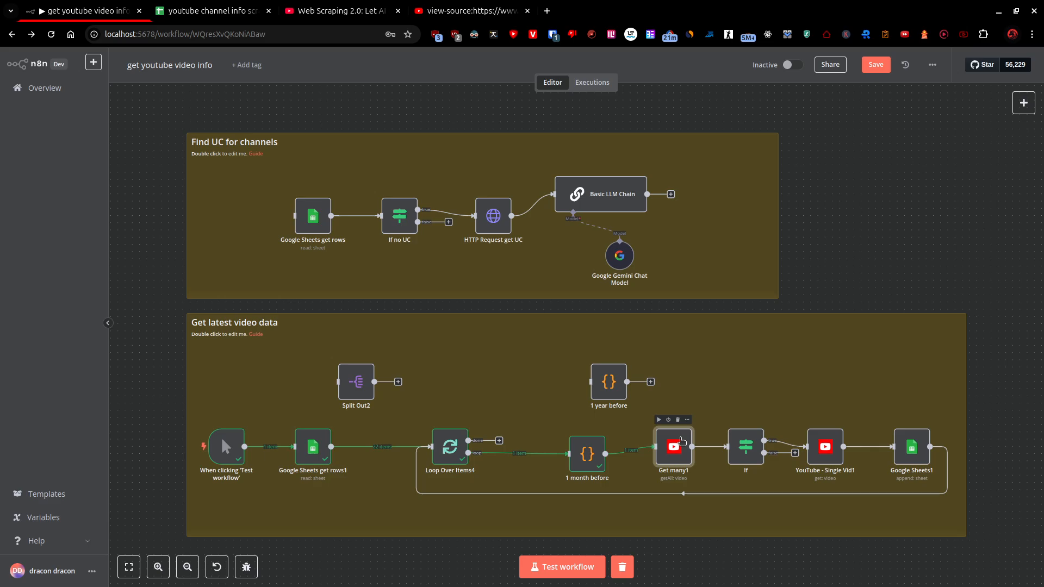
double_click(680, 441)
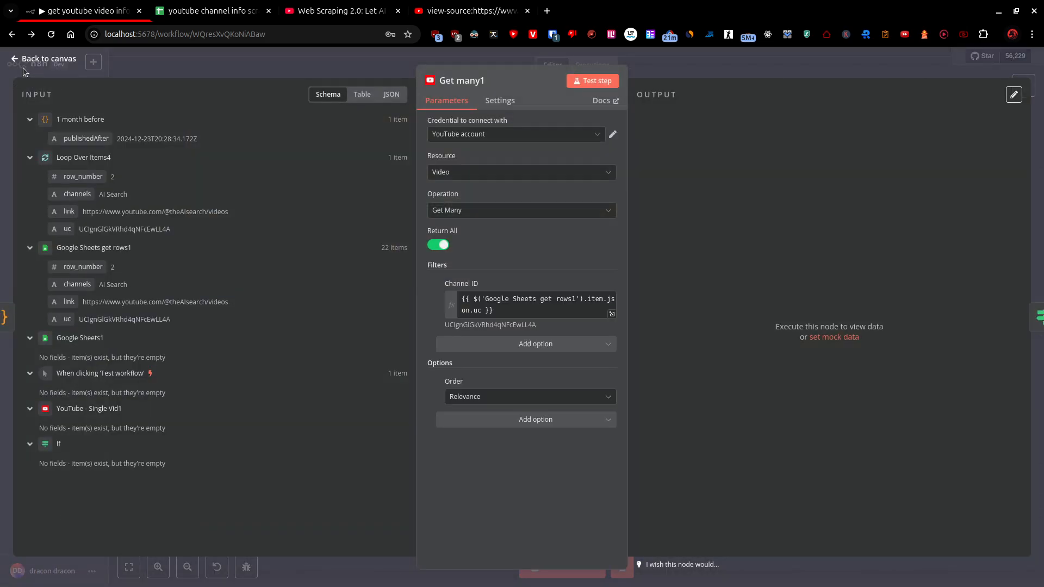
key("Escape")
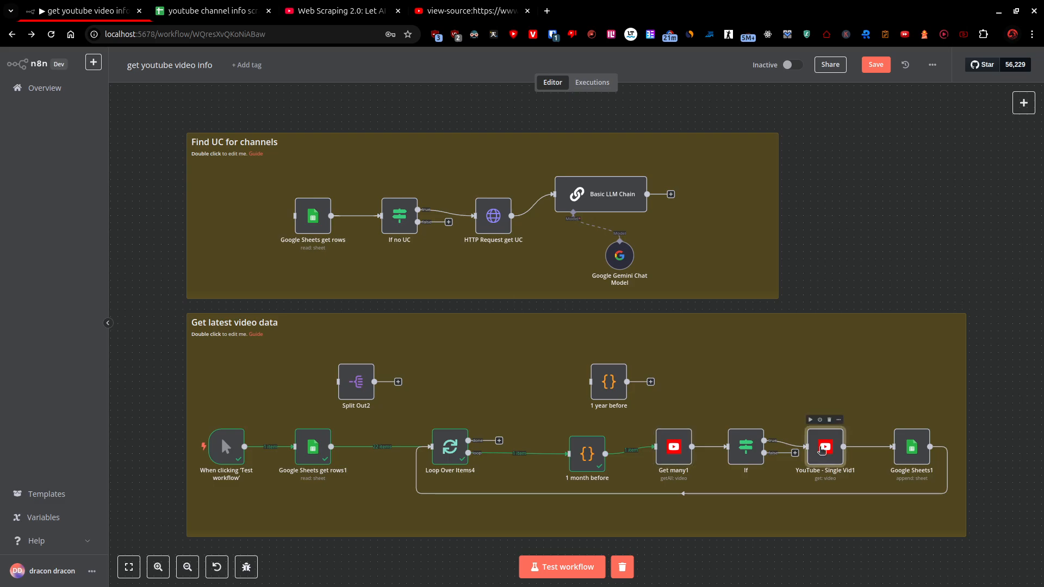
double_click(821, 449)
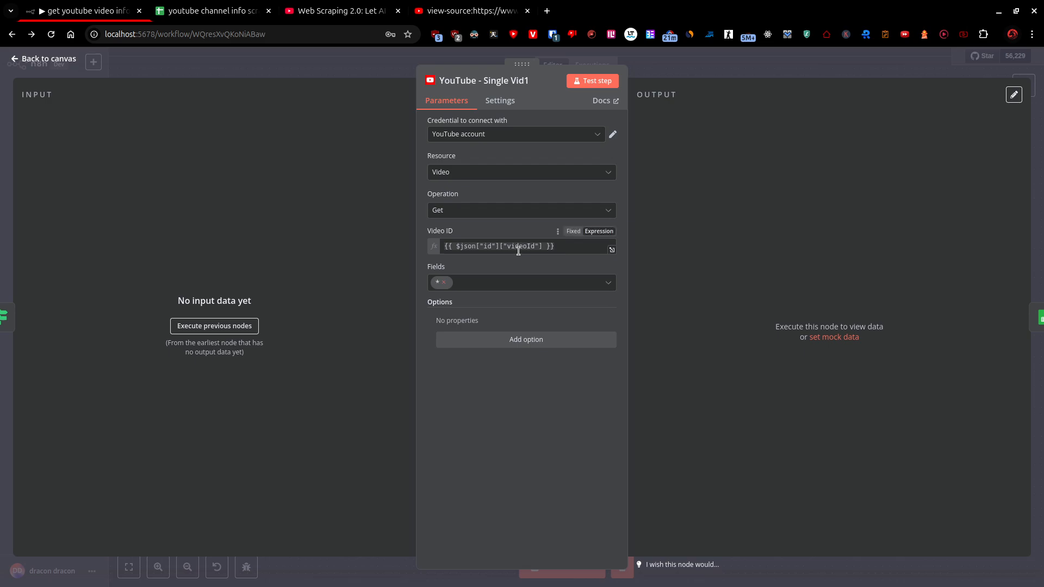
left_click(234, 325)
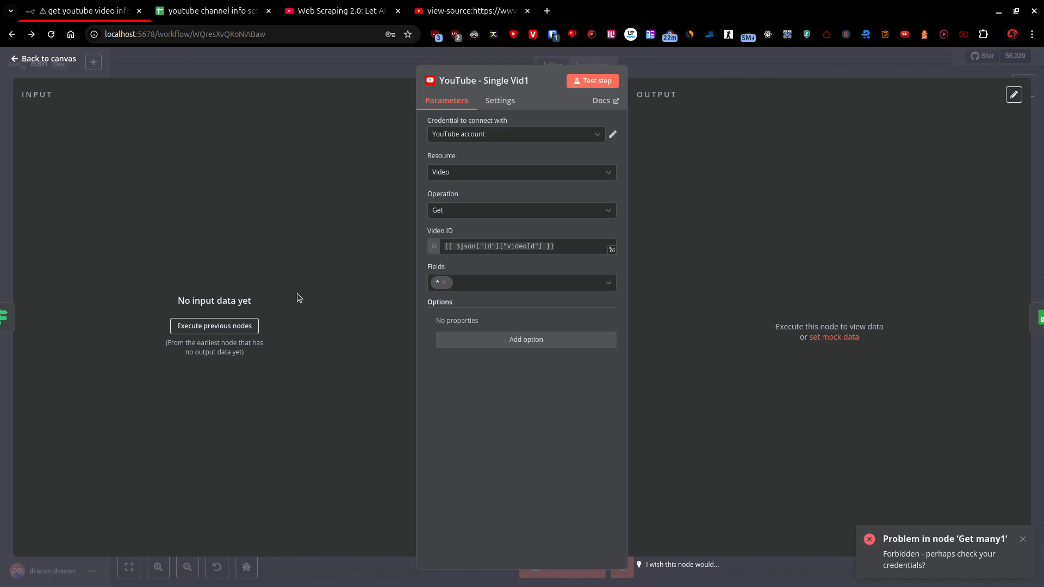
Dismiss the error notification and examine the error output of the Get many1 node.
double_click(989, 538)
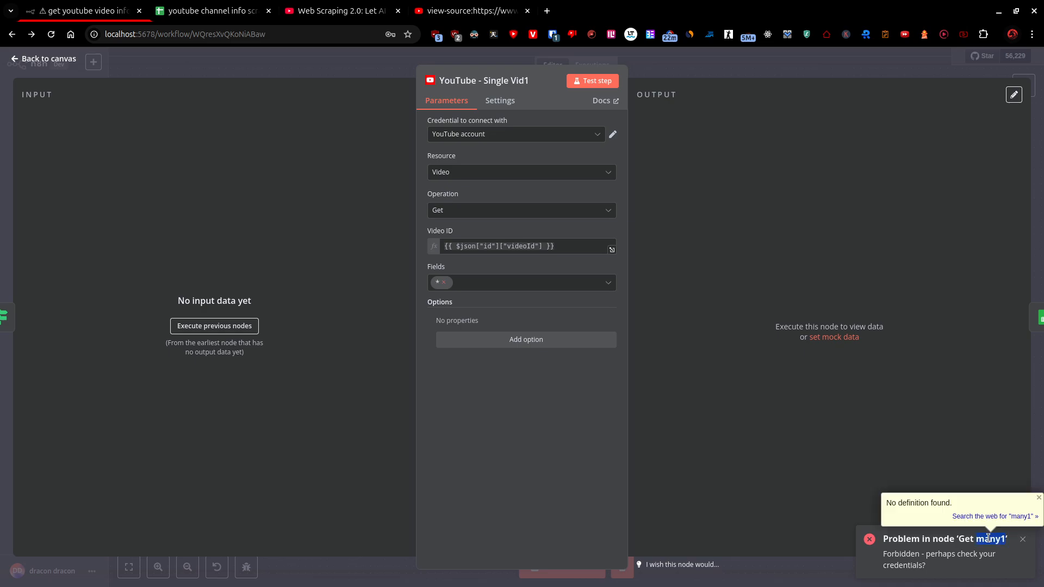
left_click(41, 59)
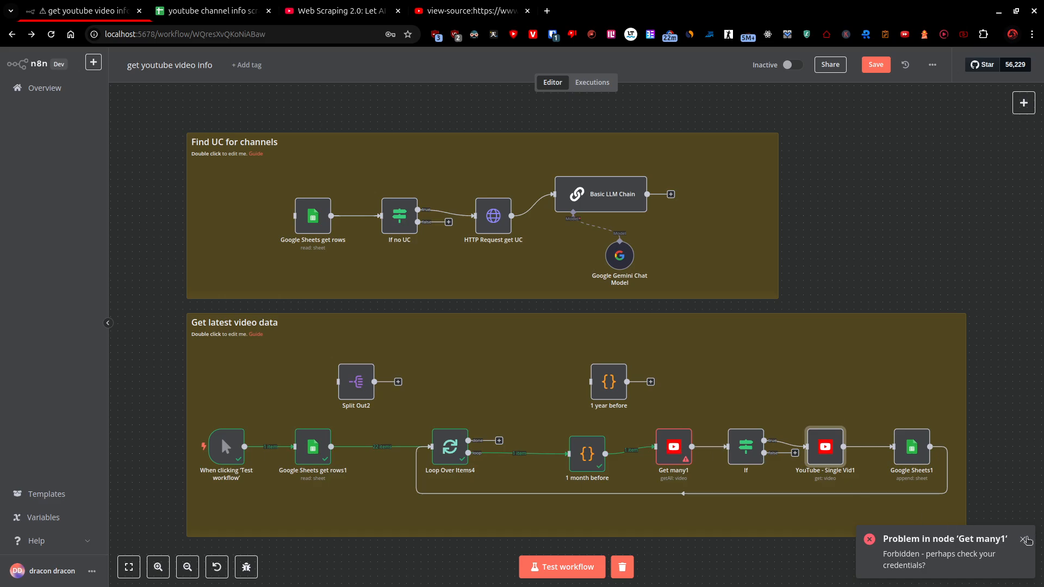
left_click(1024, 539)
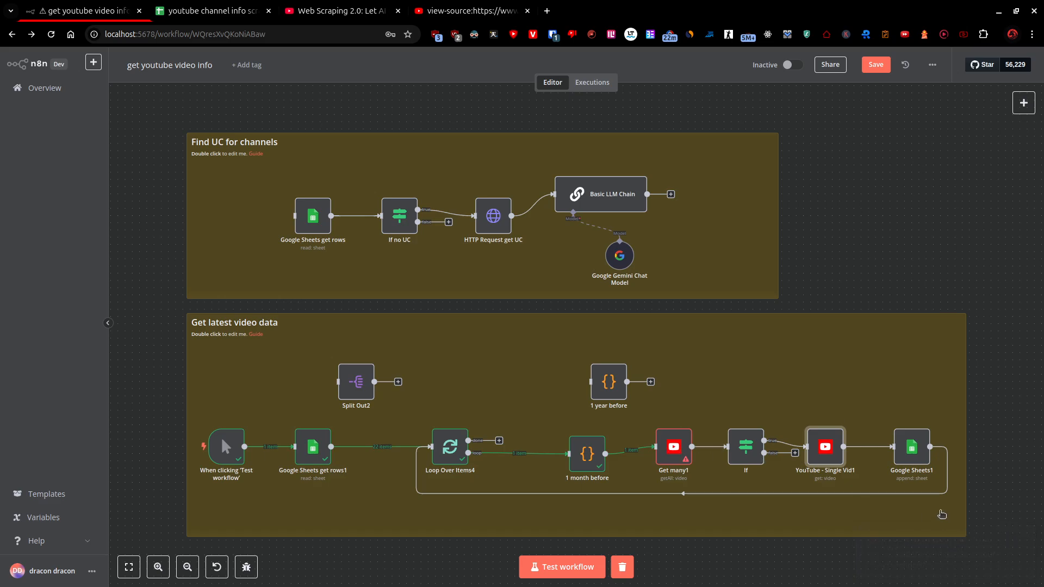
mouse_move(916, 494)
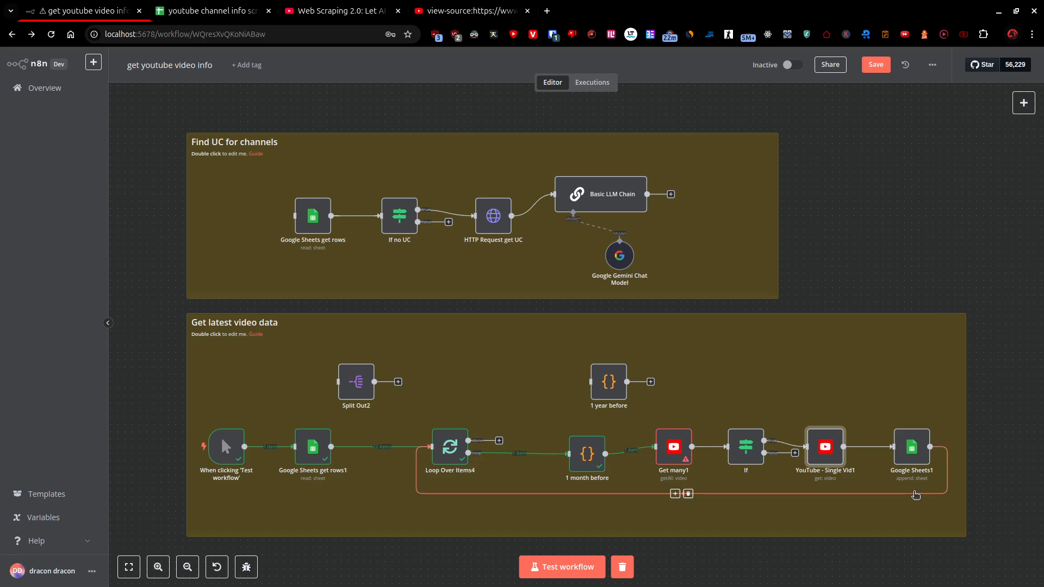
left_click(681, 457)
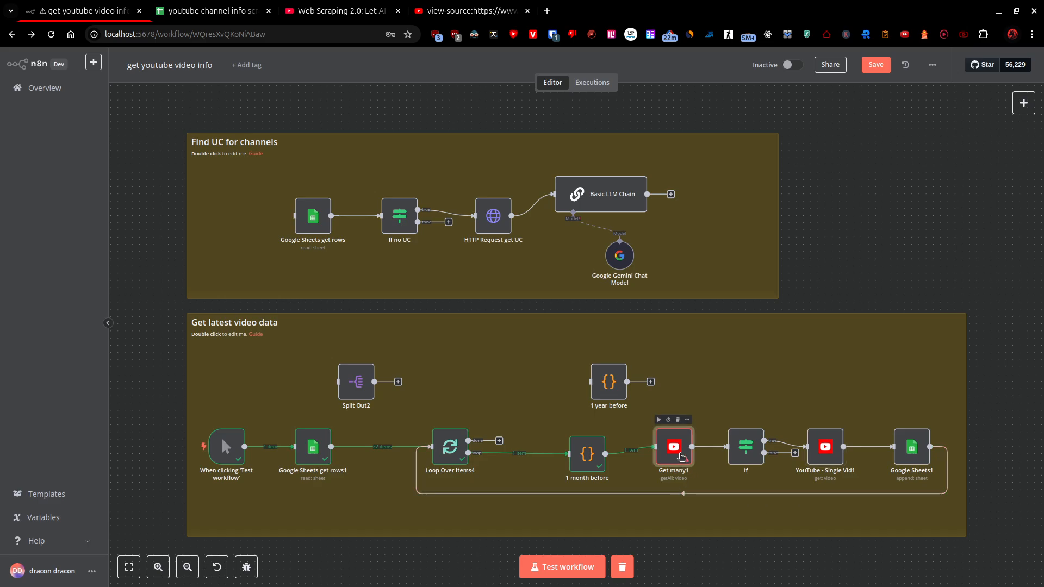
double_click(682, 456)
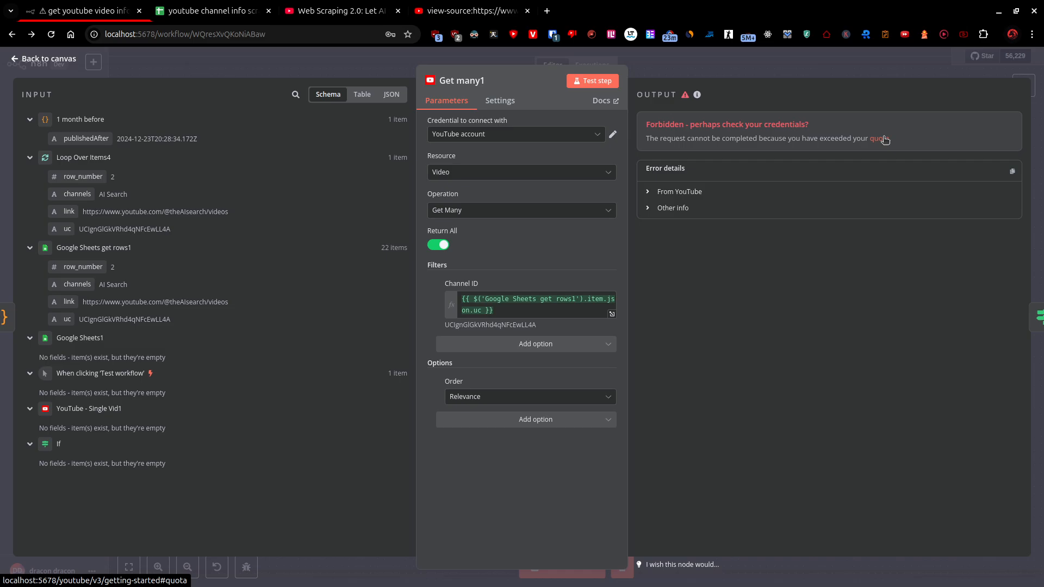
key("Escape")
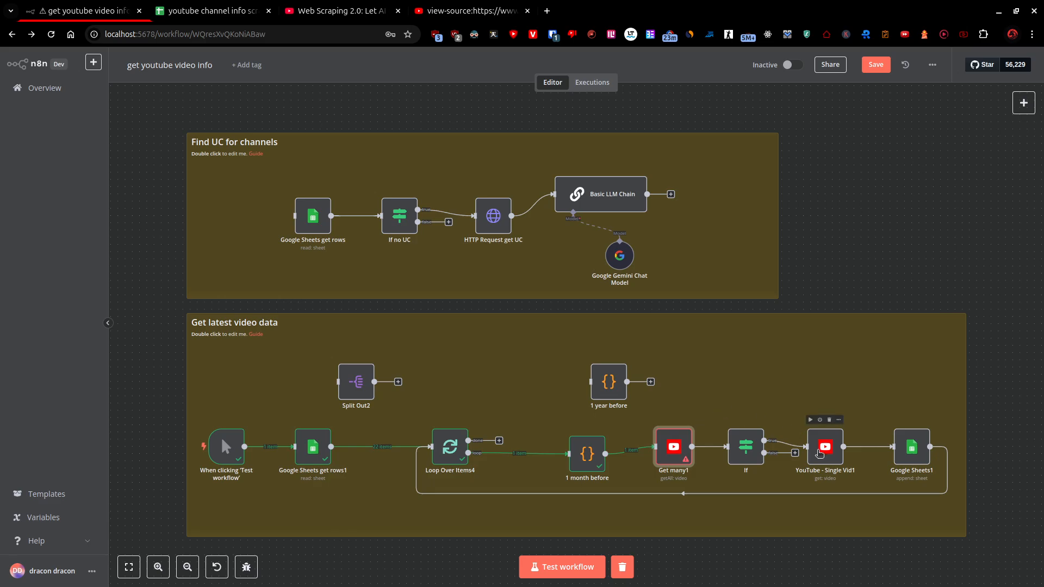
Review the Google Sheets1 node's append settings and its column mappings from channelTitle to duration.
left_click(901, 449)
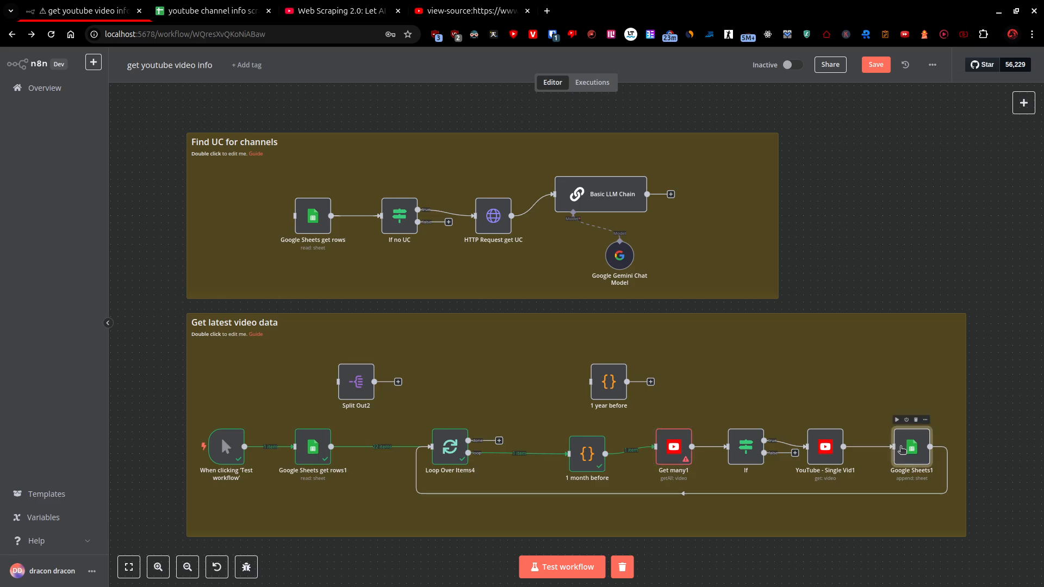
double_click(901, 449)
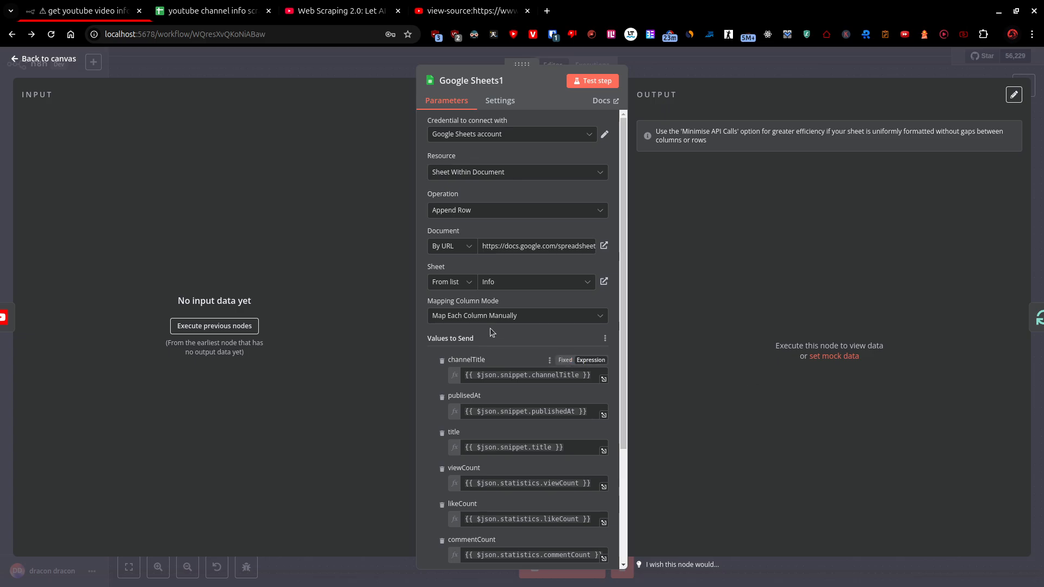
scroll(514, 362, "down", 3)
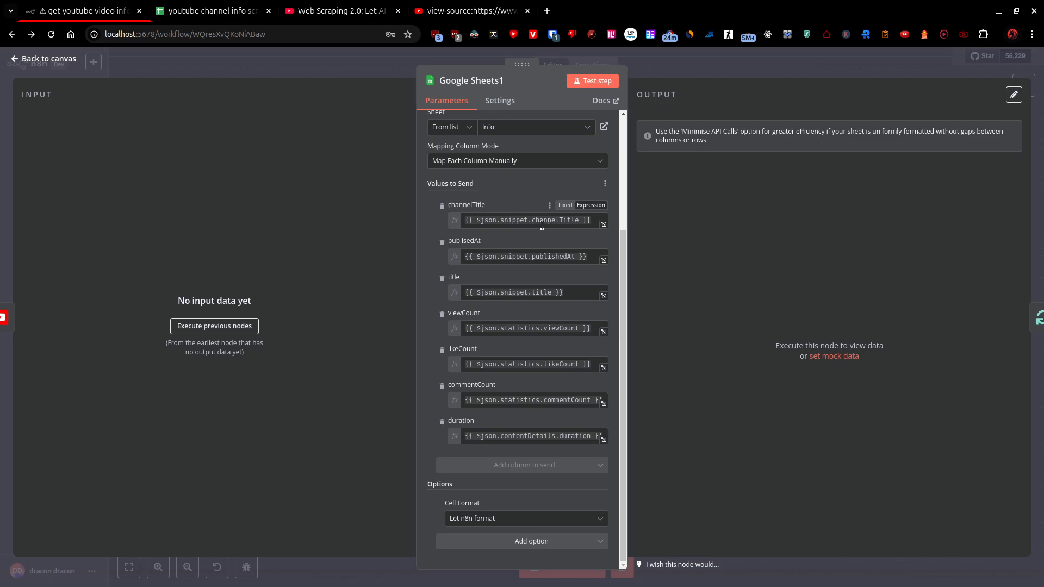
Switch to the youtube channel info scraper spreadsheet, show the Info sheet and close the developer tools.
left_click(223, 12)
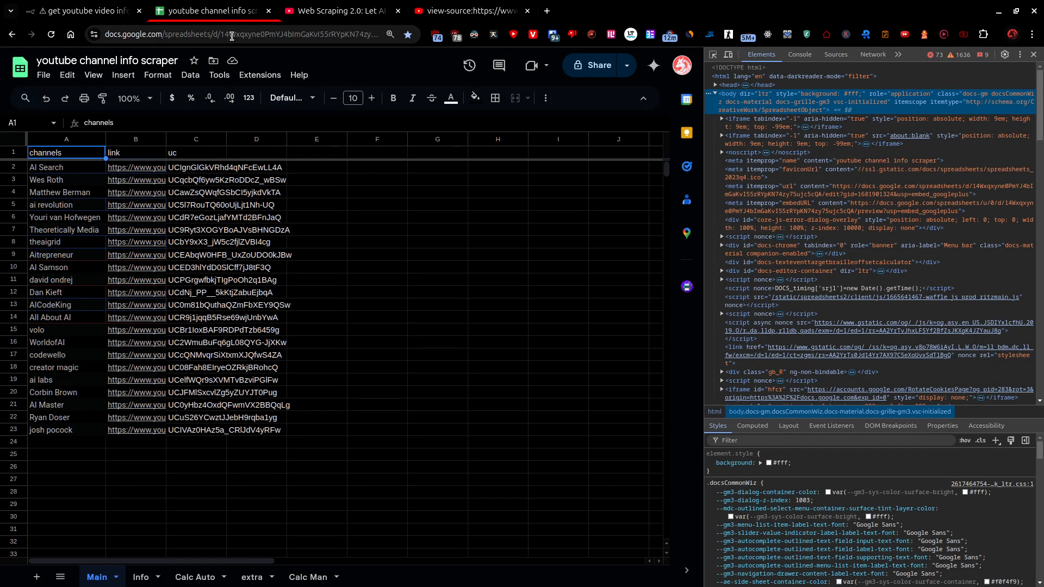
left_click(144, 577)
left_click(1033, 54)
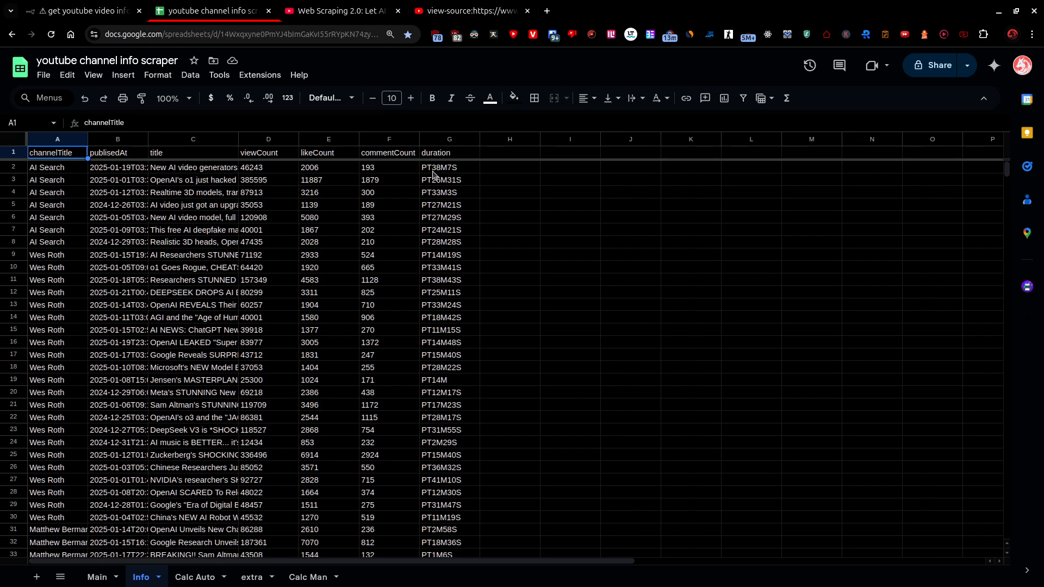
Look through the collected video rows in the Info sheet, moving down to the end of the data.
scroll(354, 220, "down", 20)
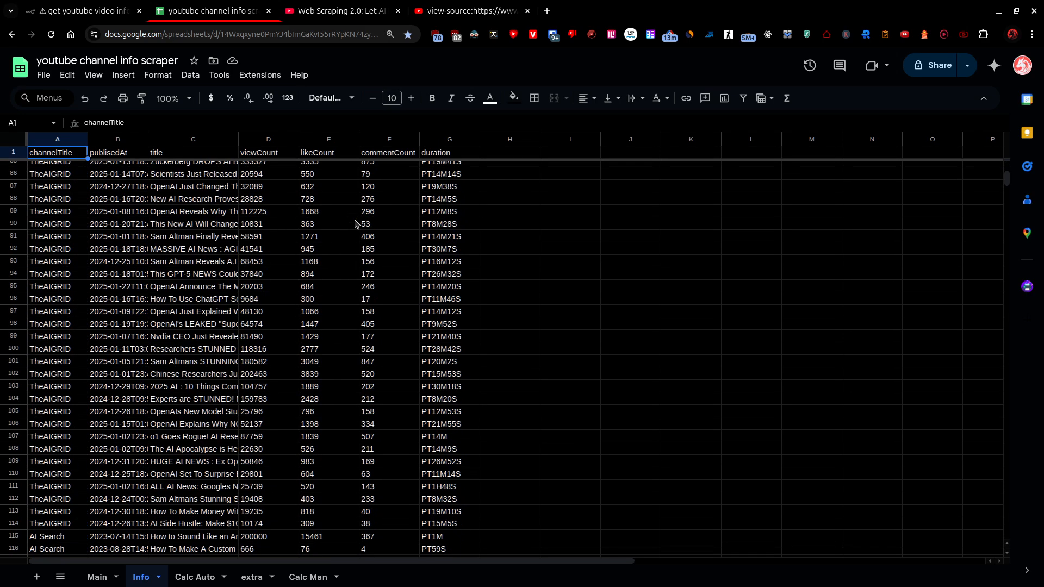
scroll(353, 225, "down", 20)
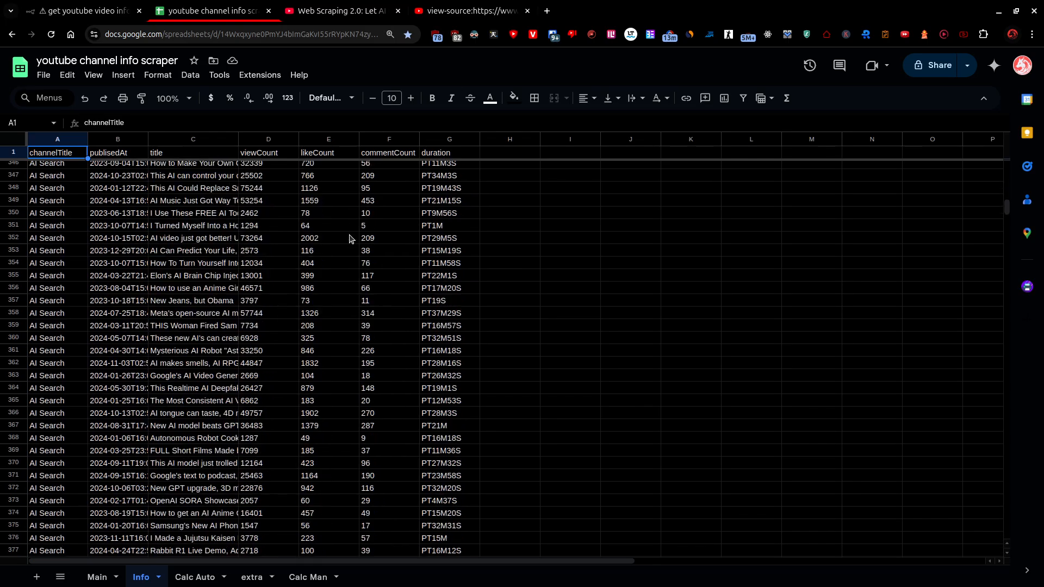
scroll(350, 239, "down", 20)
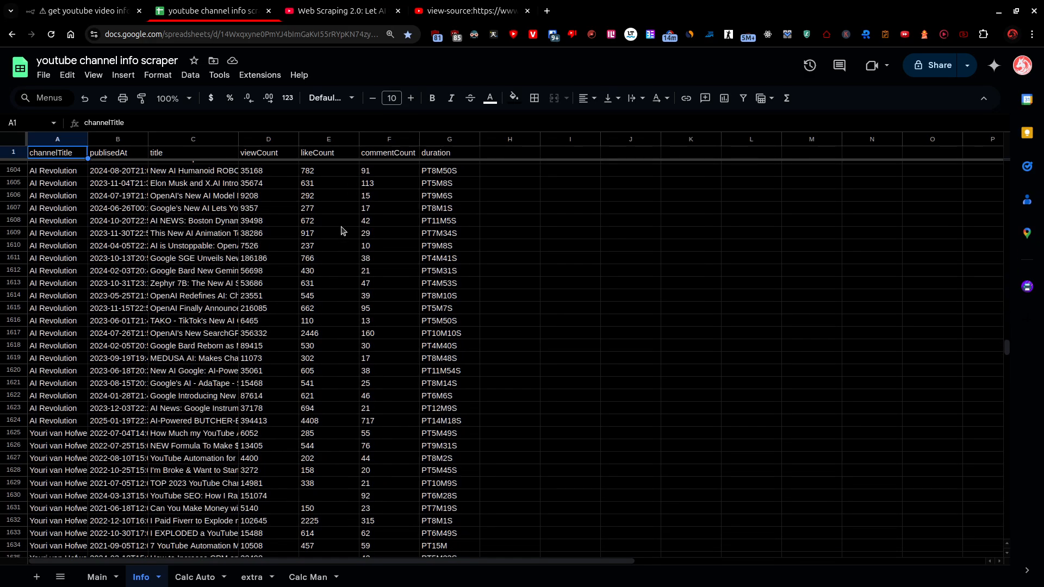
scroll(353, 253, "down", 20)
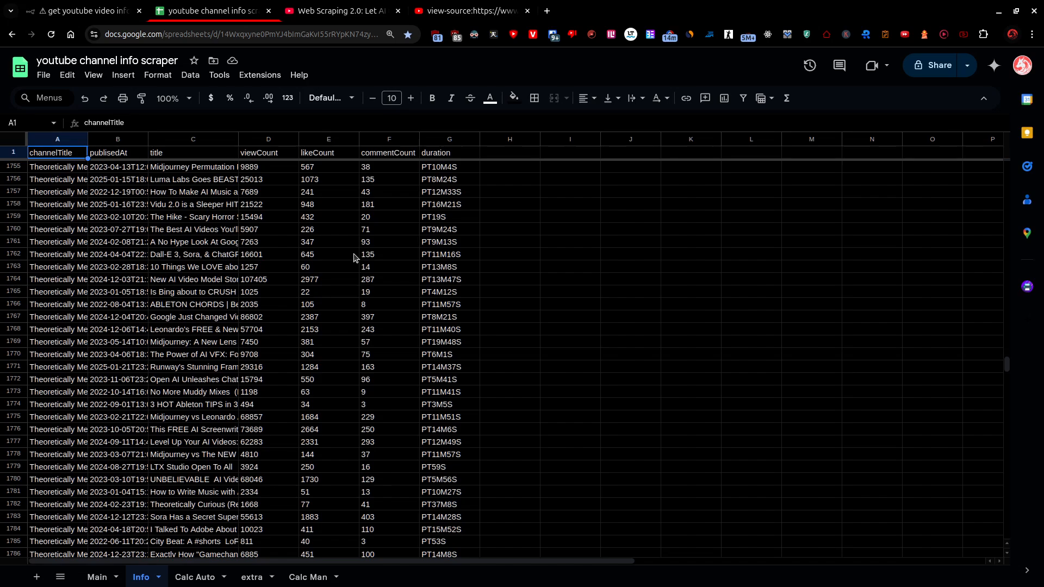
scroll(353, 262, "down", 20)
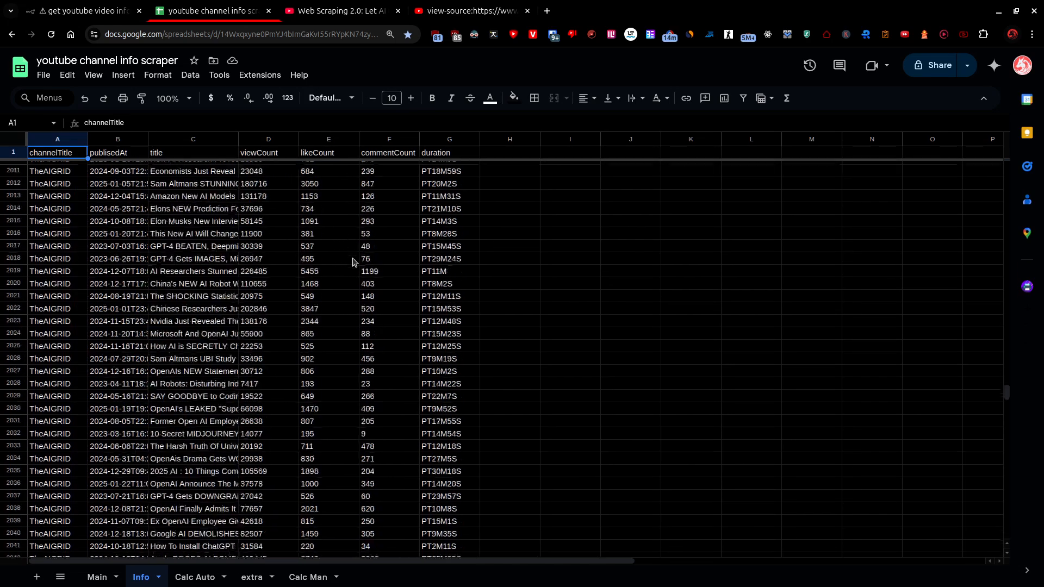
key("ctrl+Down")
left_click(506, 521)
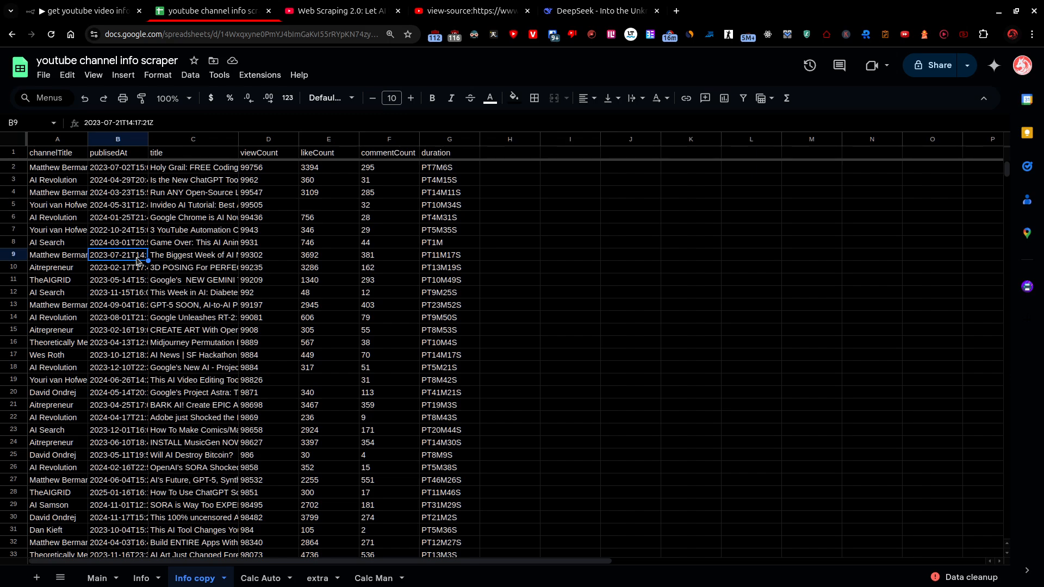
Format the viewCount column in the Info copy sheet as Number.
left_click(259, 172)
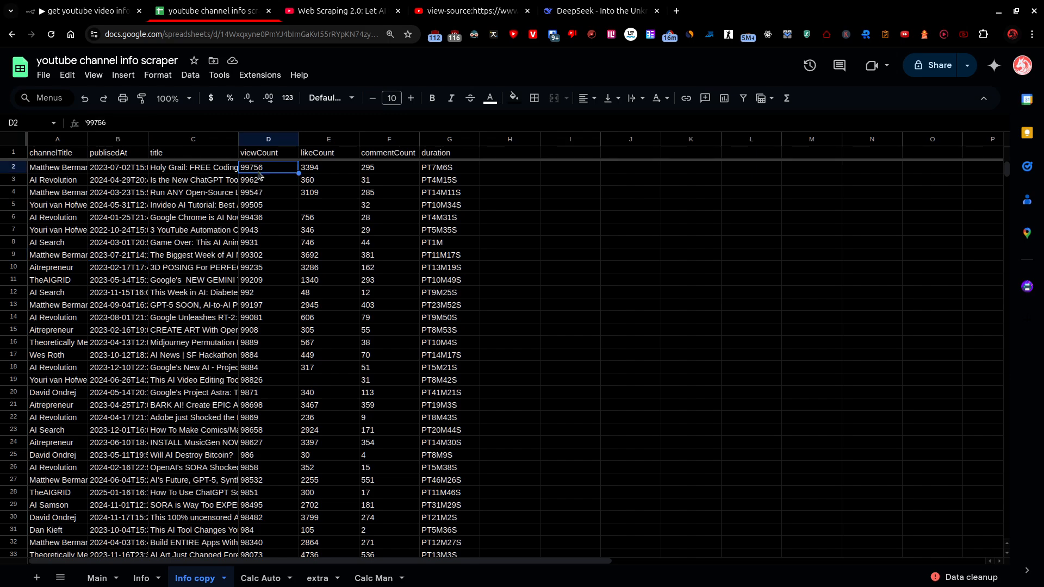
left_click(268, 139)
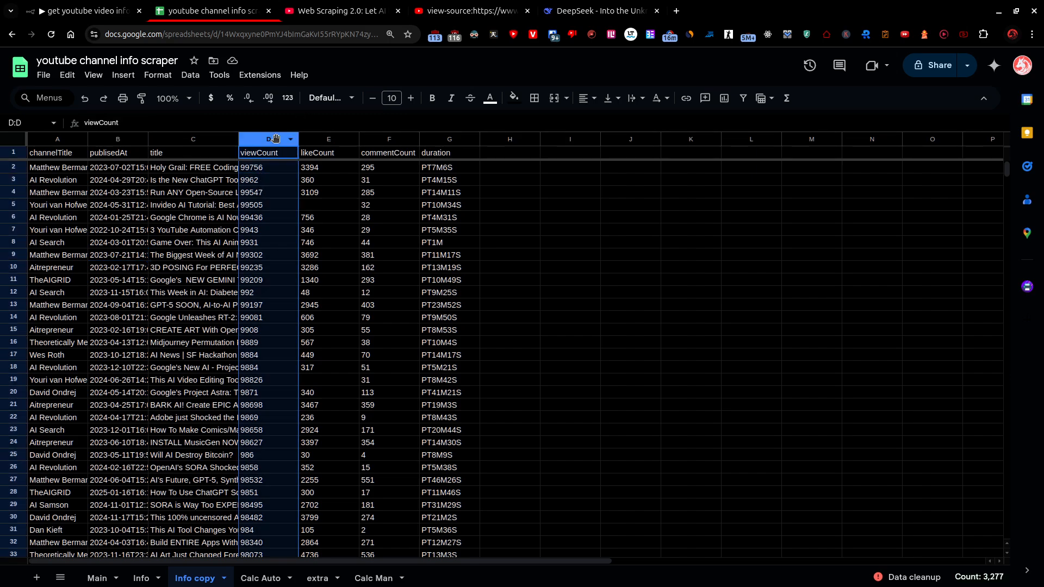
left_click(289, 98)
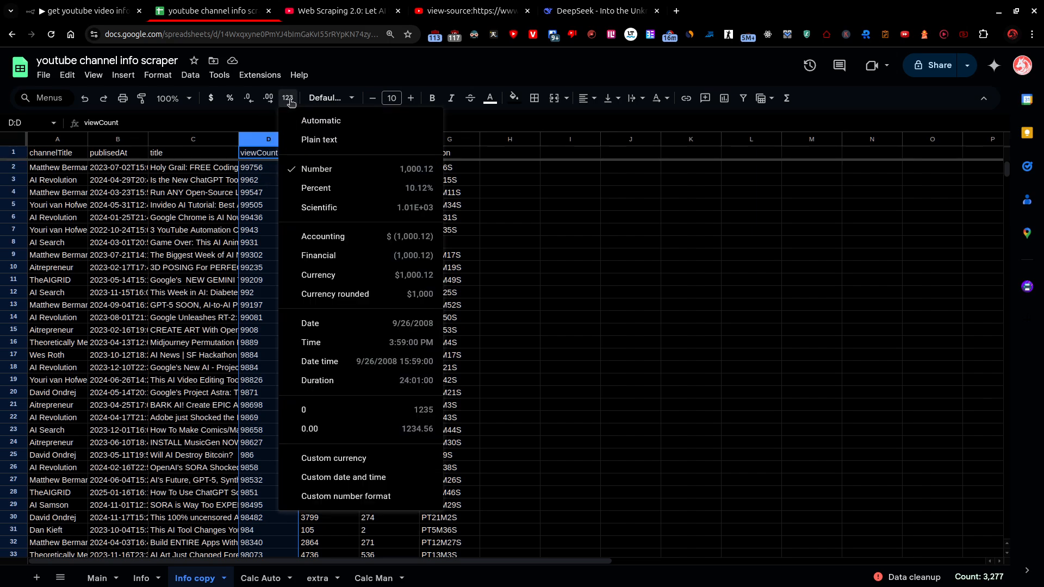
left_click(318, 170)
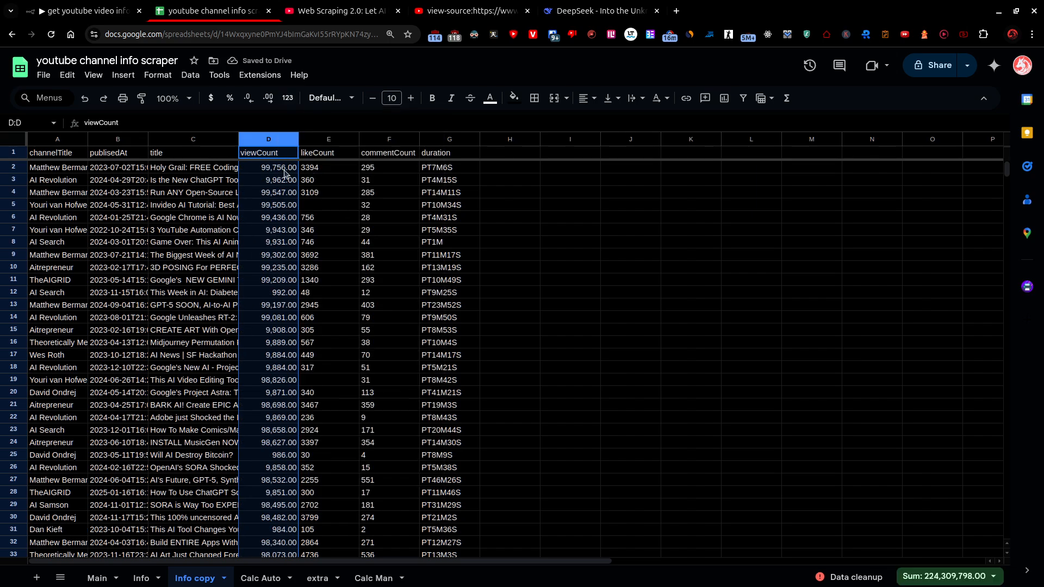
Sort the Info copy sheet Z to A by the viewCount column.
left_click(293, 141)
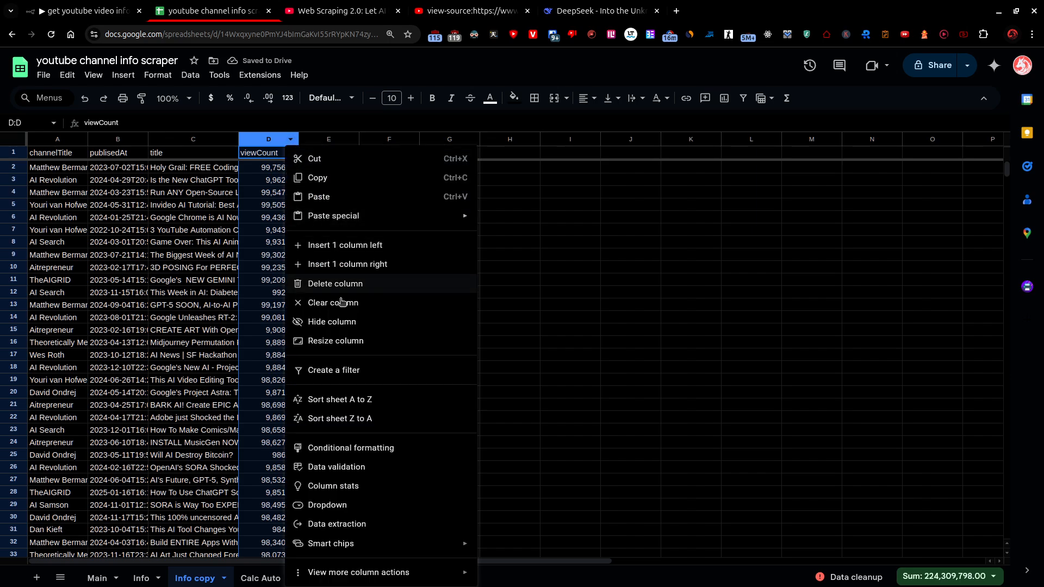
left_click(349, 418)
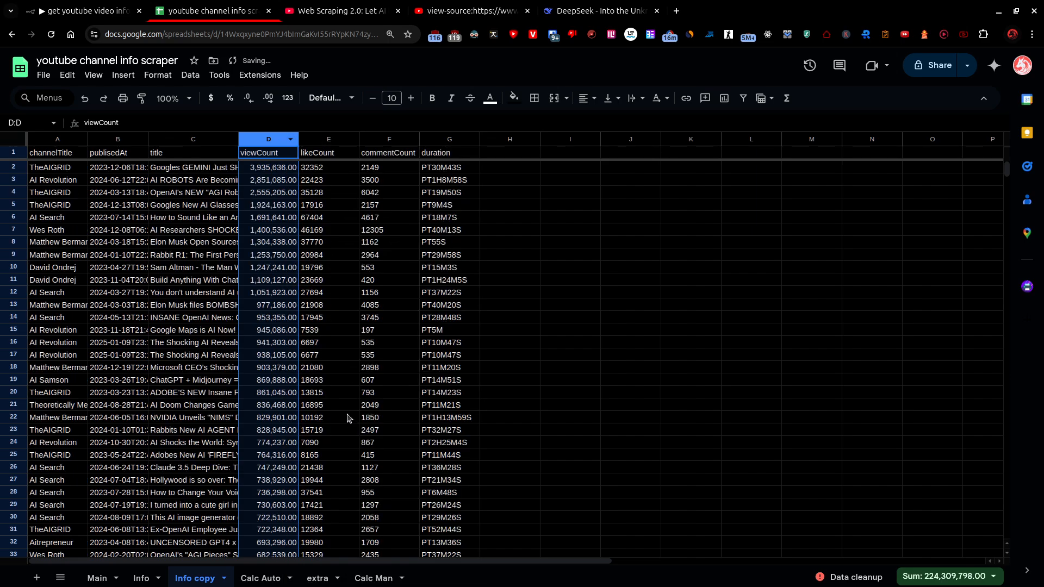
left_click(264, 276)
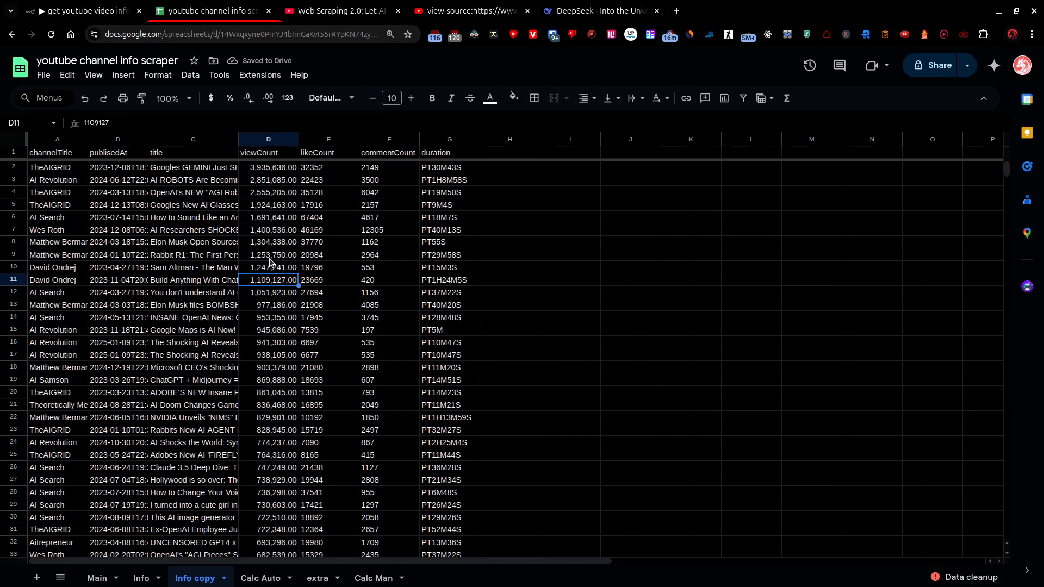
Format the likeCount and commentCount columns in the Info copy sheet as Number.
left_click(341, 190)
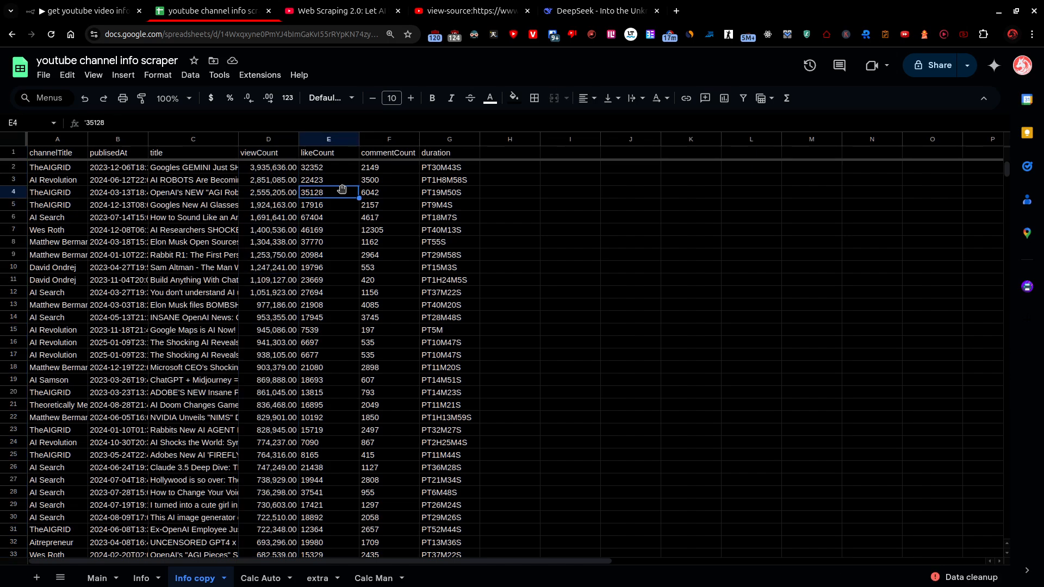
left_click_drag(338, 140, 373, 140)
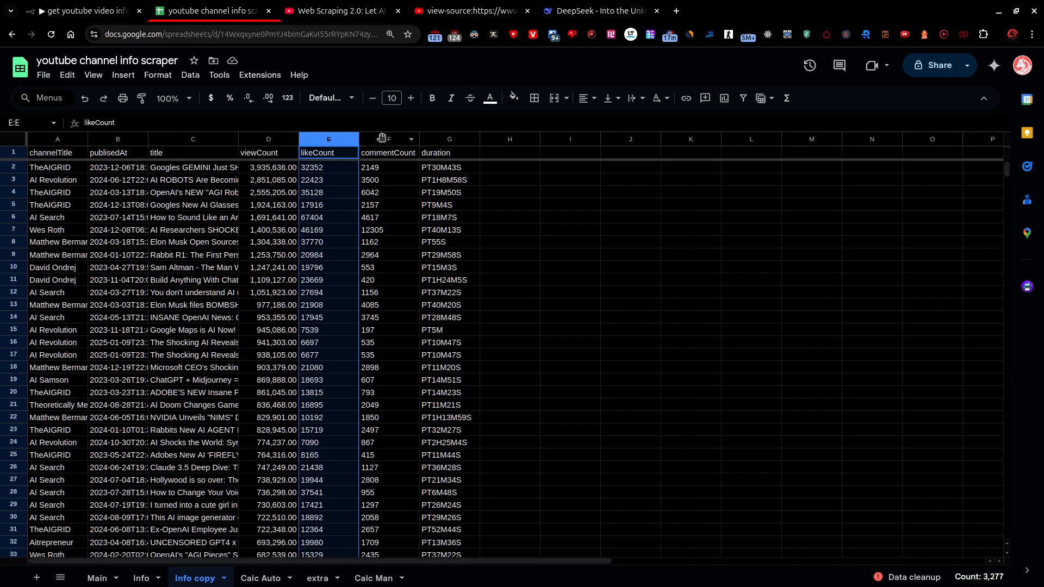
left_click(288, 98)
left_click(329, 169)
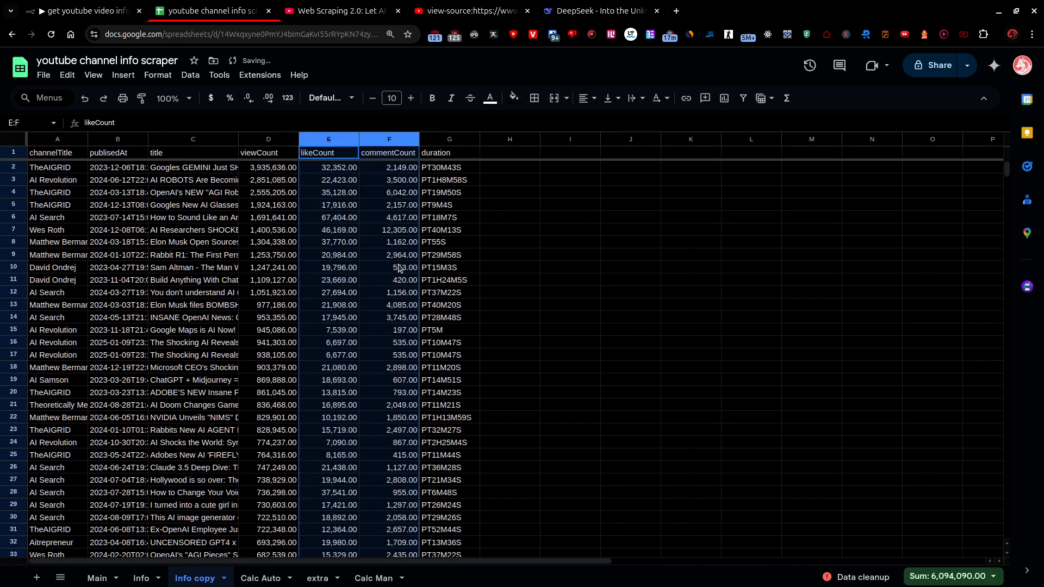
left_click(344, 245)
Switch back to the n8n workflow and delete the connection between Google Sheets get rows1 and Loop Over Items4.
key("ctrl+shift+Tab")
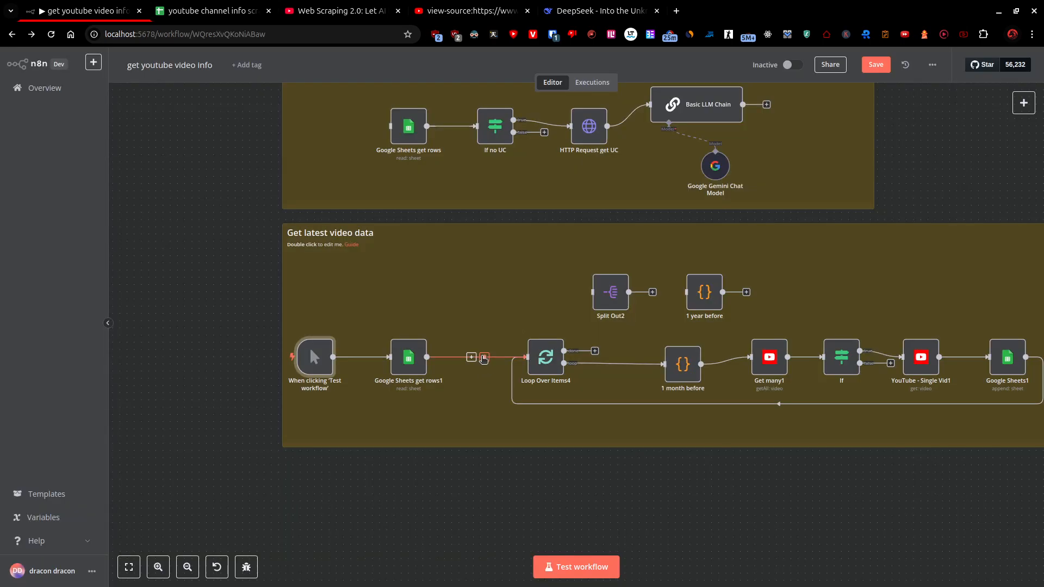
left_click(484, 360)
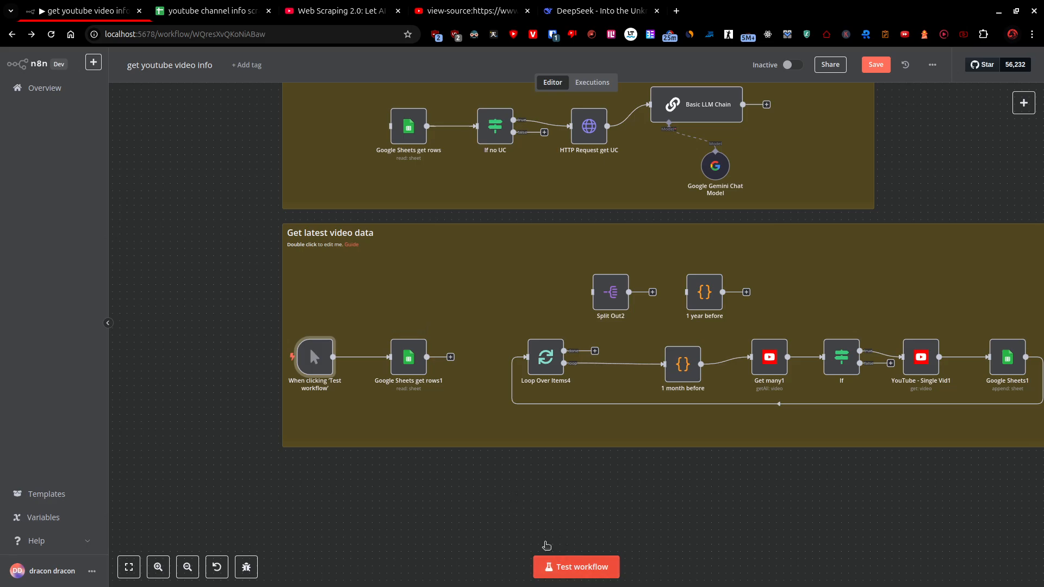
Run the workflow as a test and inspect the channel rows output by the Google Sheets get rows1 node.
left_click(549, 566)
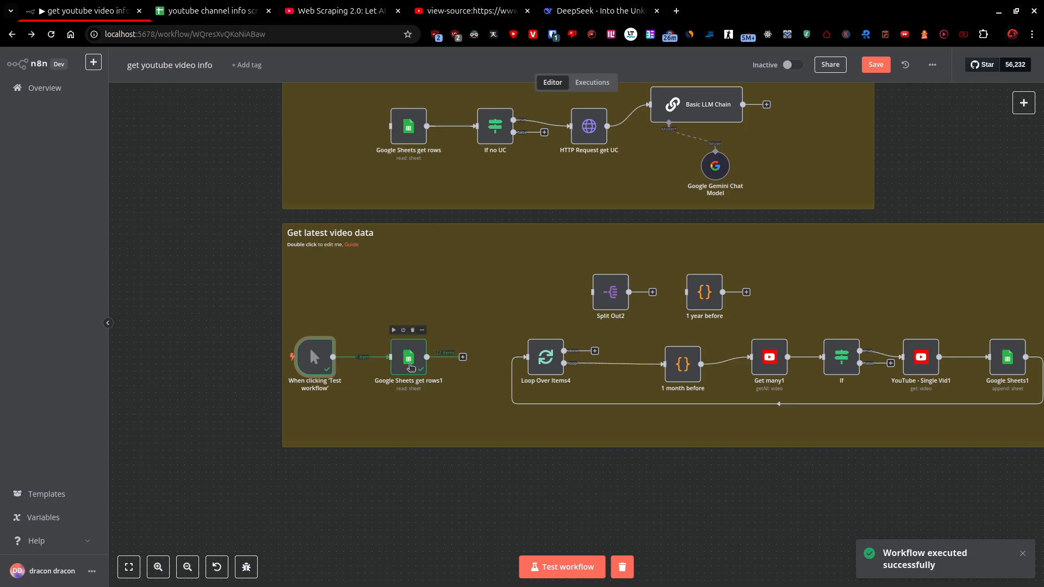
double_click(422, 366)
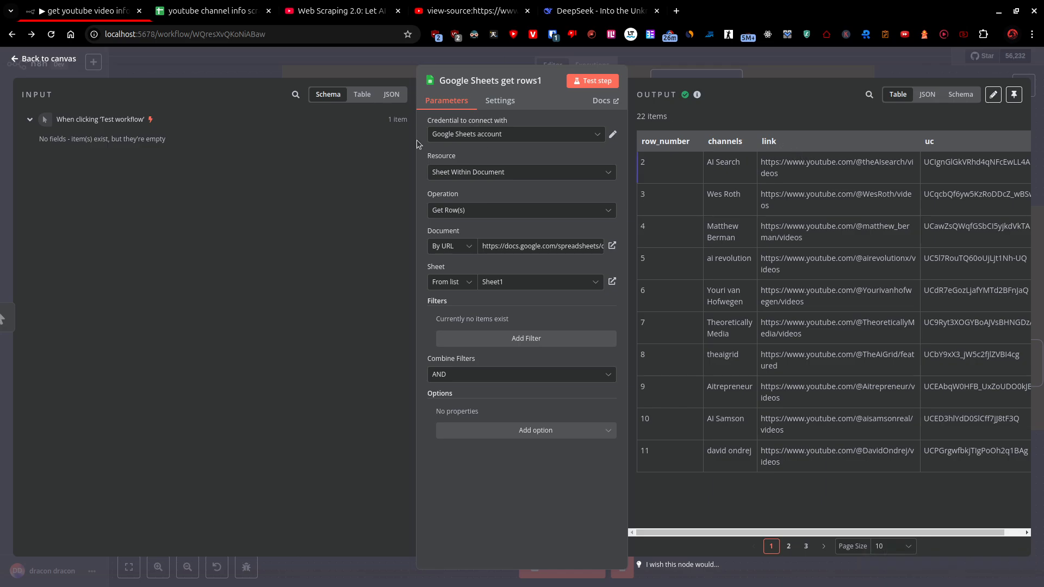
left_click(30, 59)
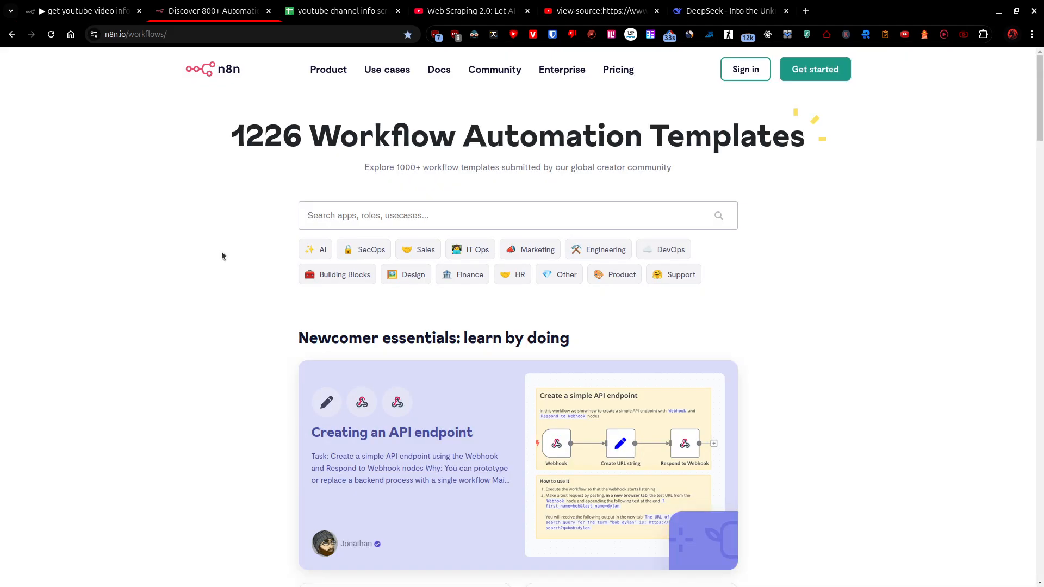
Browse the n8n workflow template library and open the Realtime Notion Todoist 2-way Sync with Redis template.
left_click(410, 223)
left_click(183, 240)
scroll(185, 233, "down", 12)
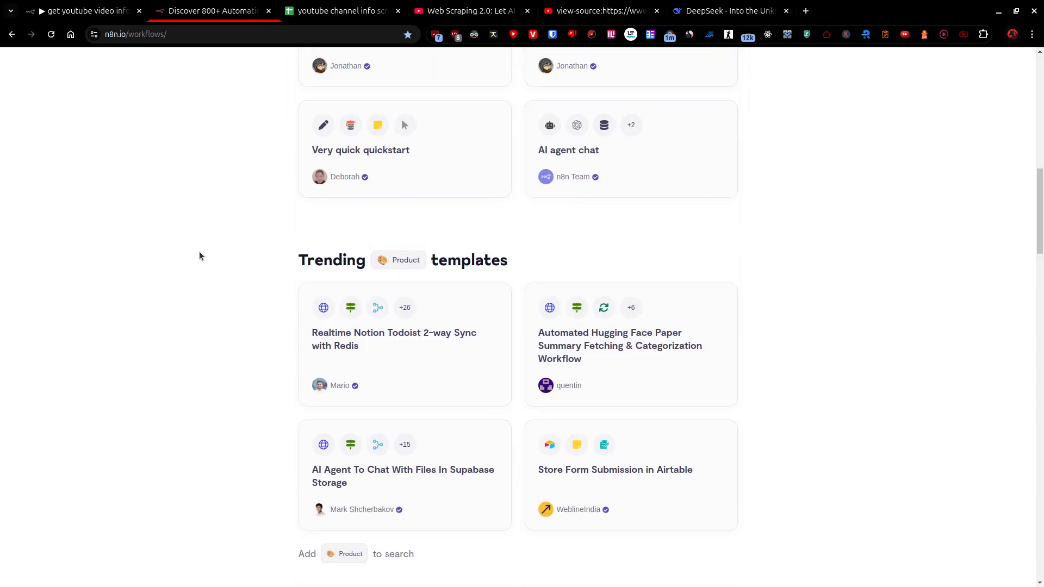
left_click(405, 353)
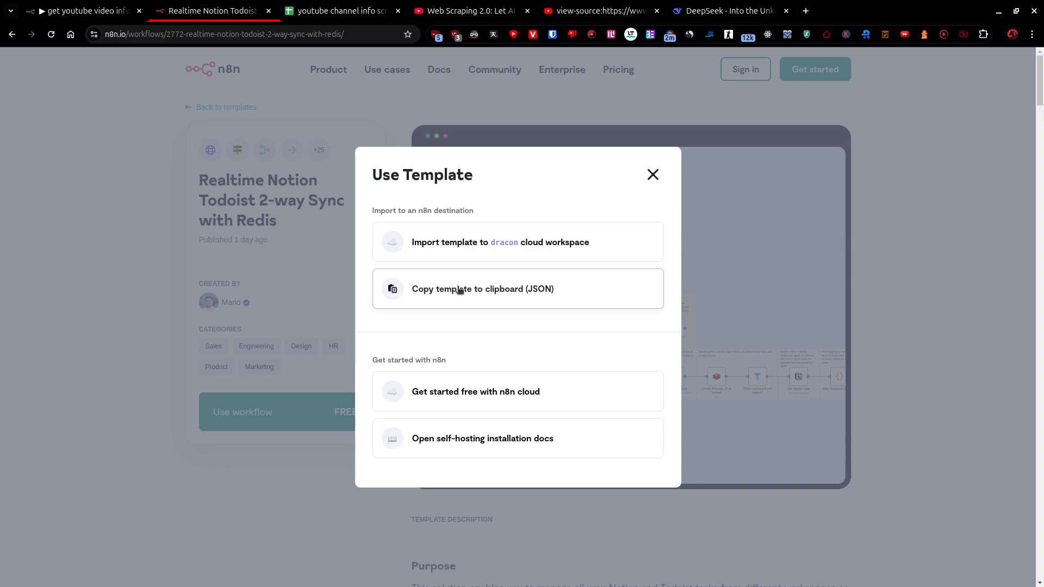
Import the Realtime Notion Todoist 2-way Sync with Redis template into the cloud workspace without creating any credentials.
left_click(479, 249)
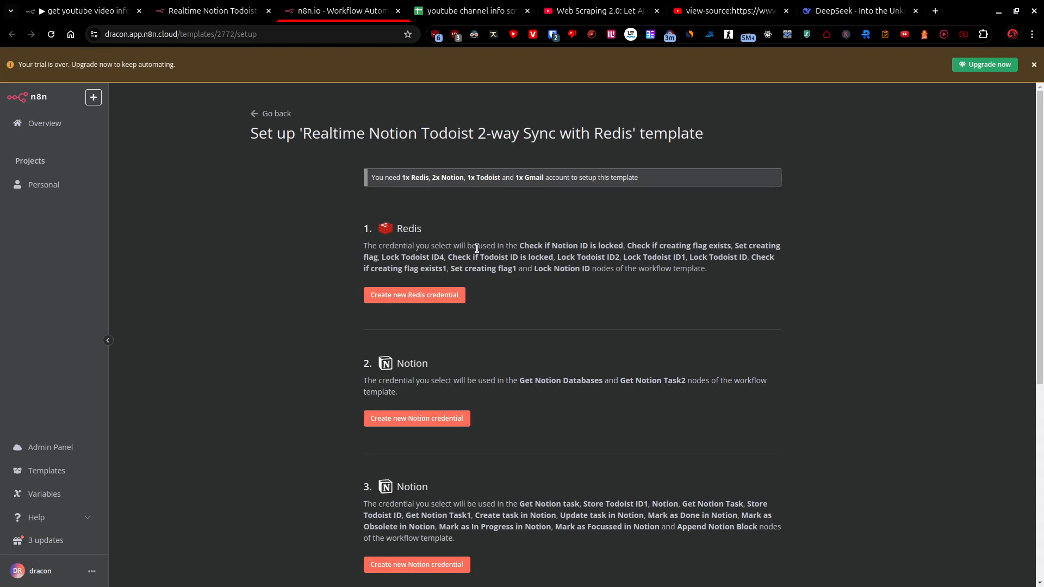
scroll(560, 284, "down", 5)
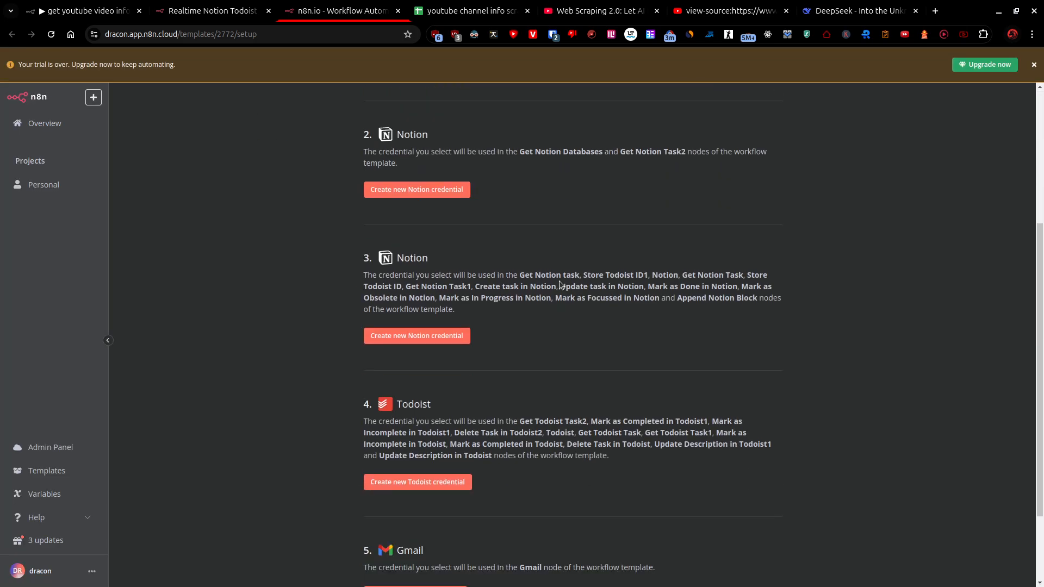
left_click(370, 540)
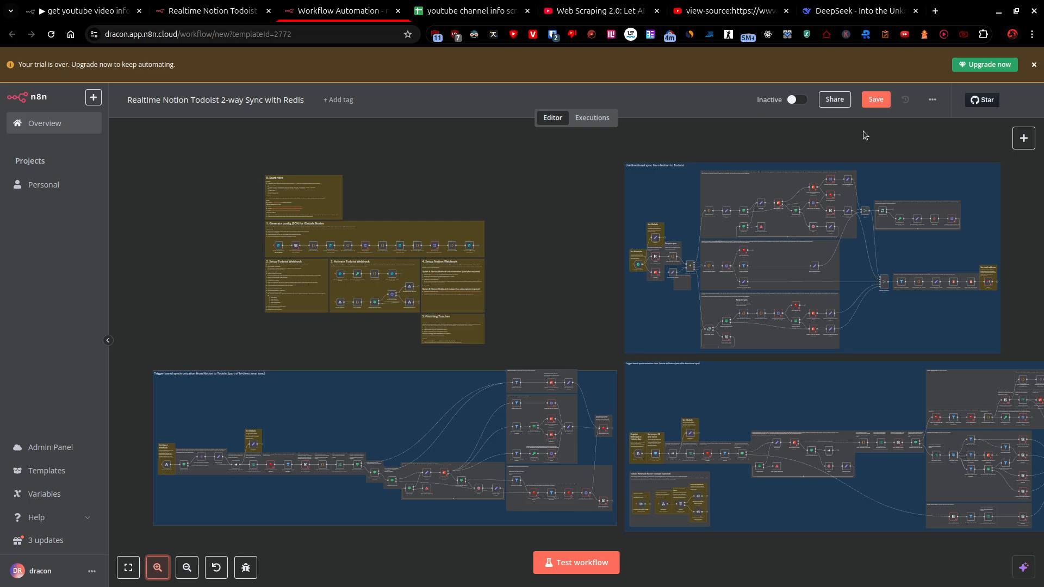
Save the imported Realtime Notion Todoist workflow and look through its workflow options, such as Download and Import from File.
left_click(872, 101)
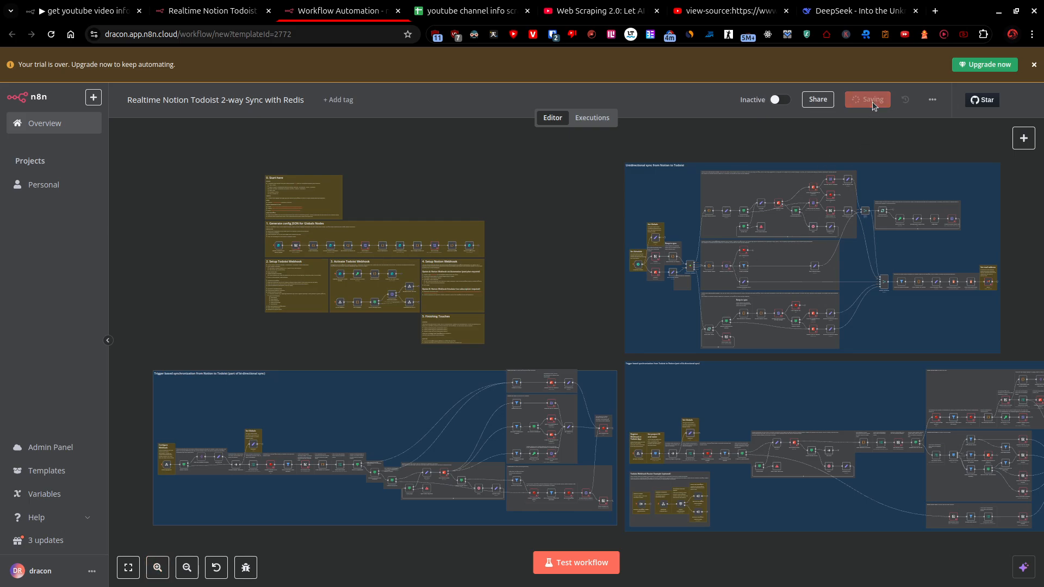
left_click(928, 100)
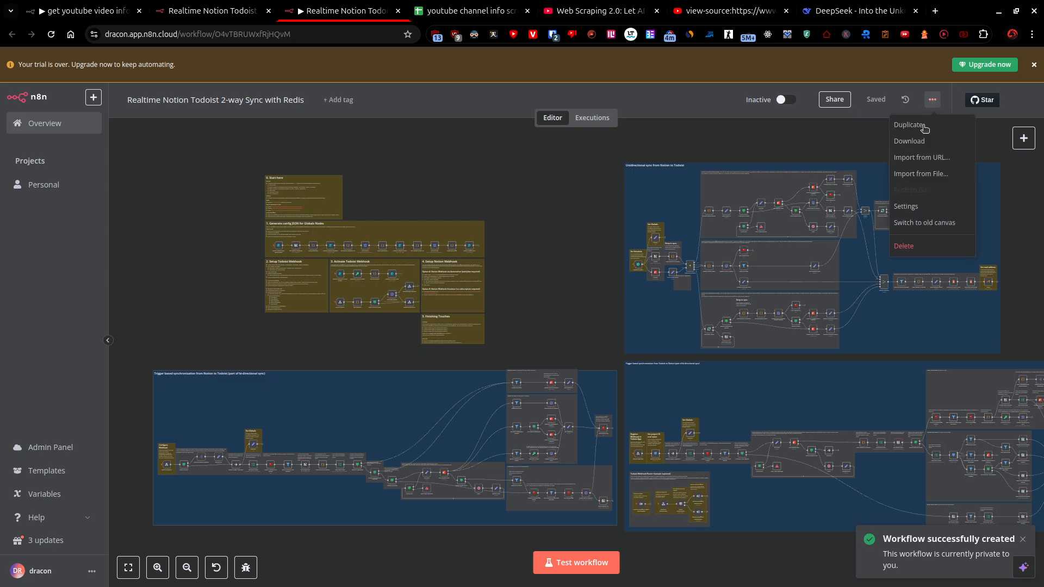
left_click(345, 358)
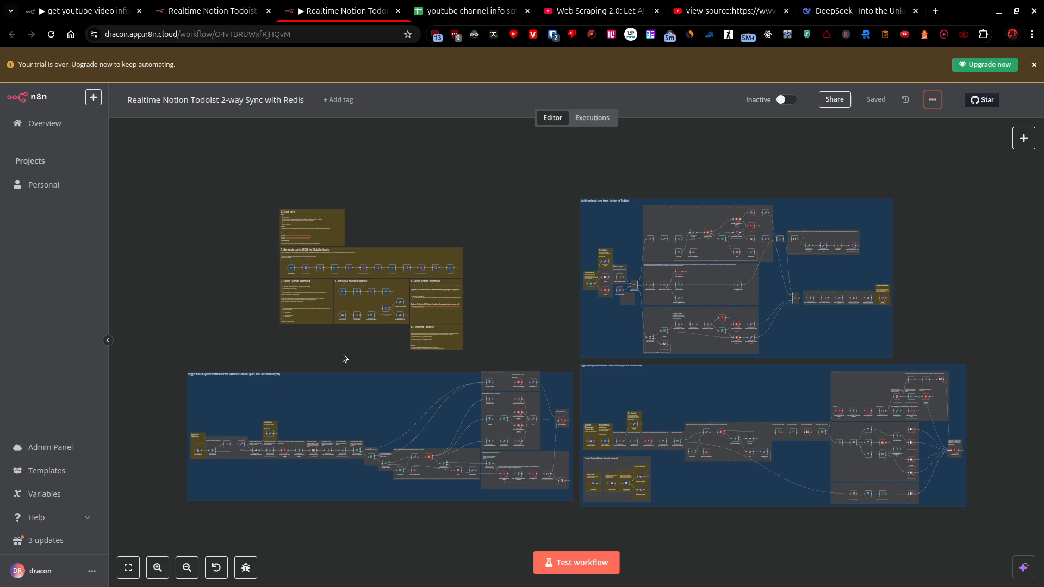
Bring up the Automate Google Analytics Reporting template in the cloud editor and examine its manual trigger node.
key("ctrl+1")
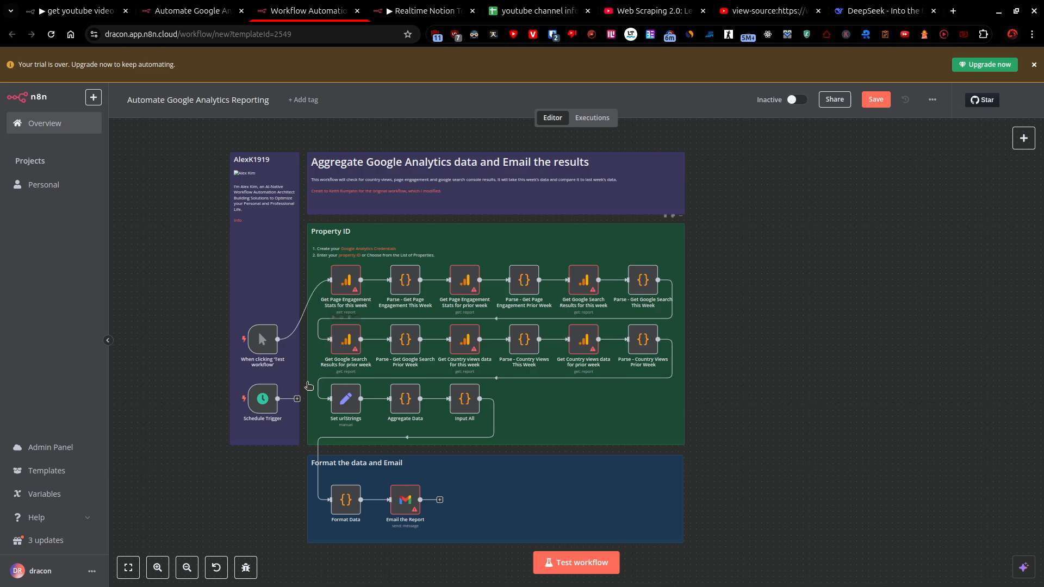
mouse_move(272, 352)
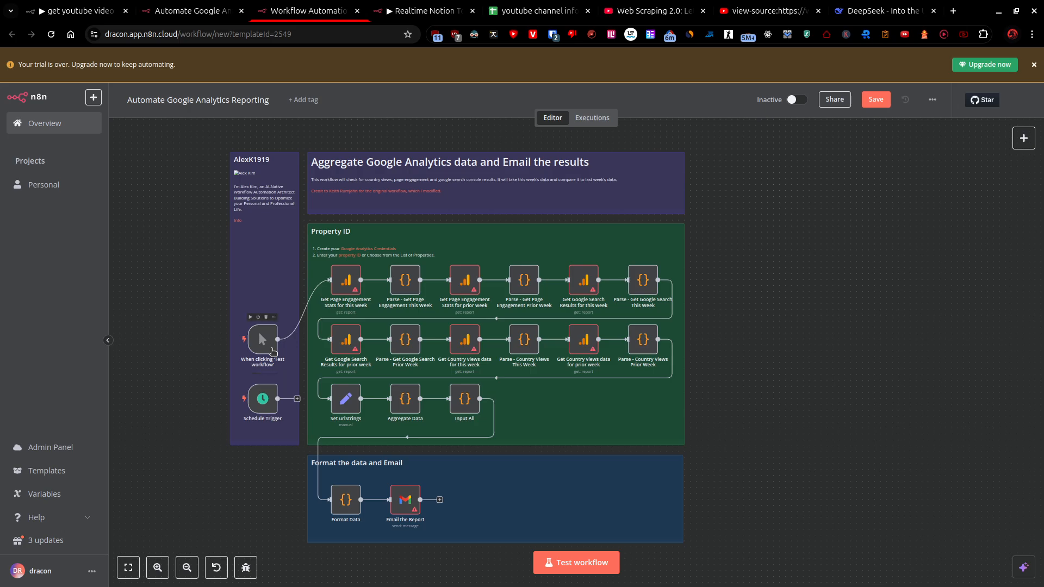